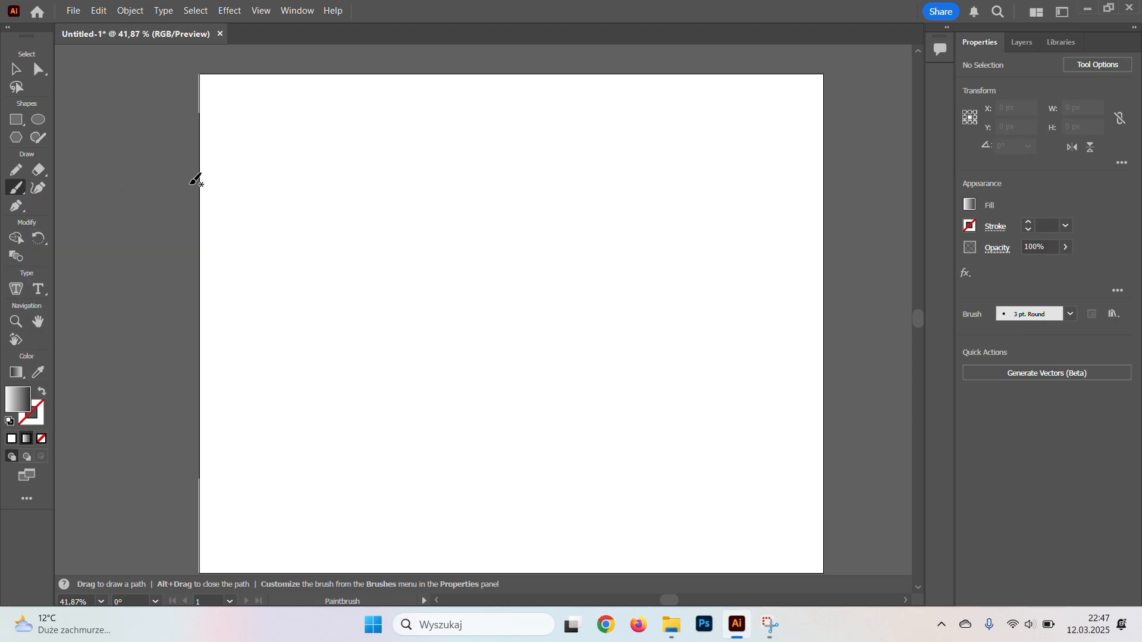
# Choose the 5 pt. Flat brush for the Paintbrush and set the stroke weight to 7 pt.
pyautogui.click(1072, 315)
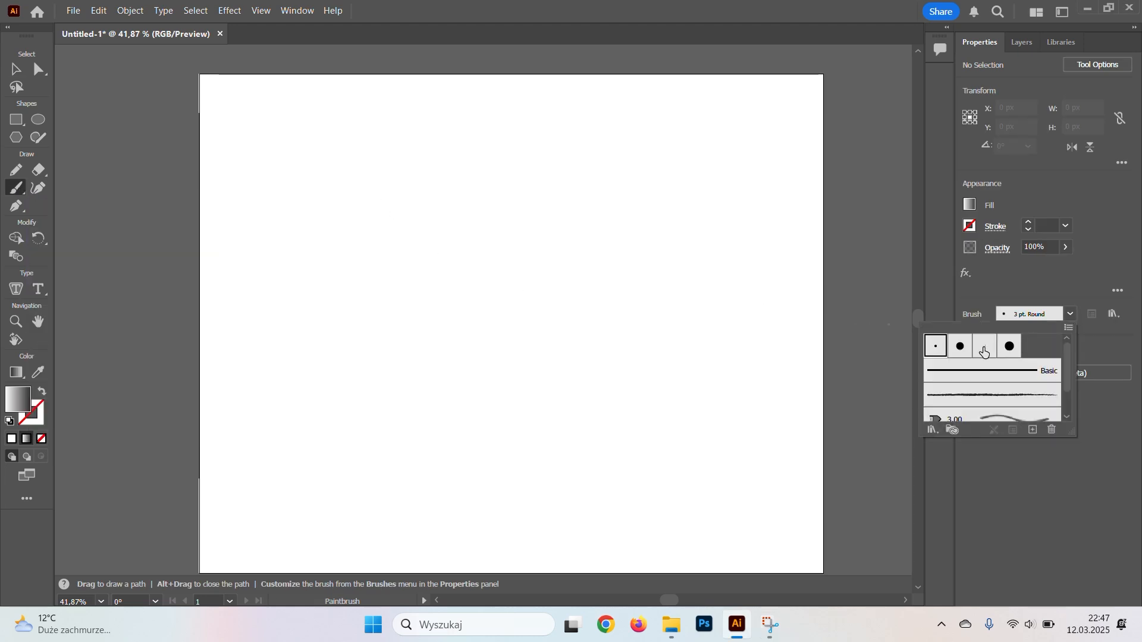
pyautogui.click(984, 351)
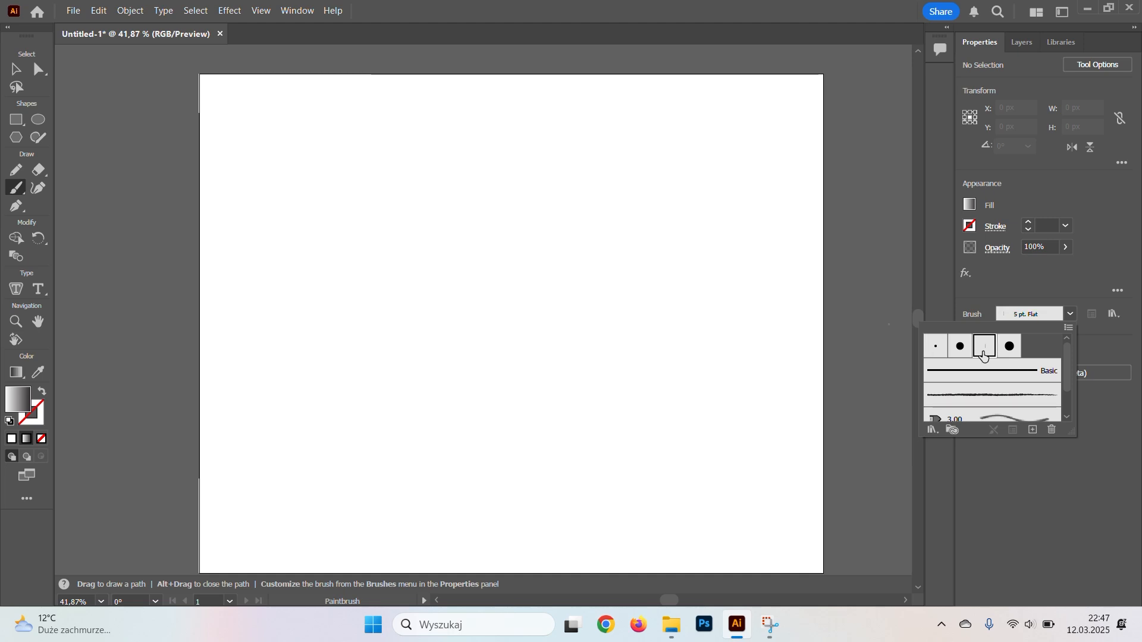
pyautogui.click(806, 206)
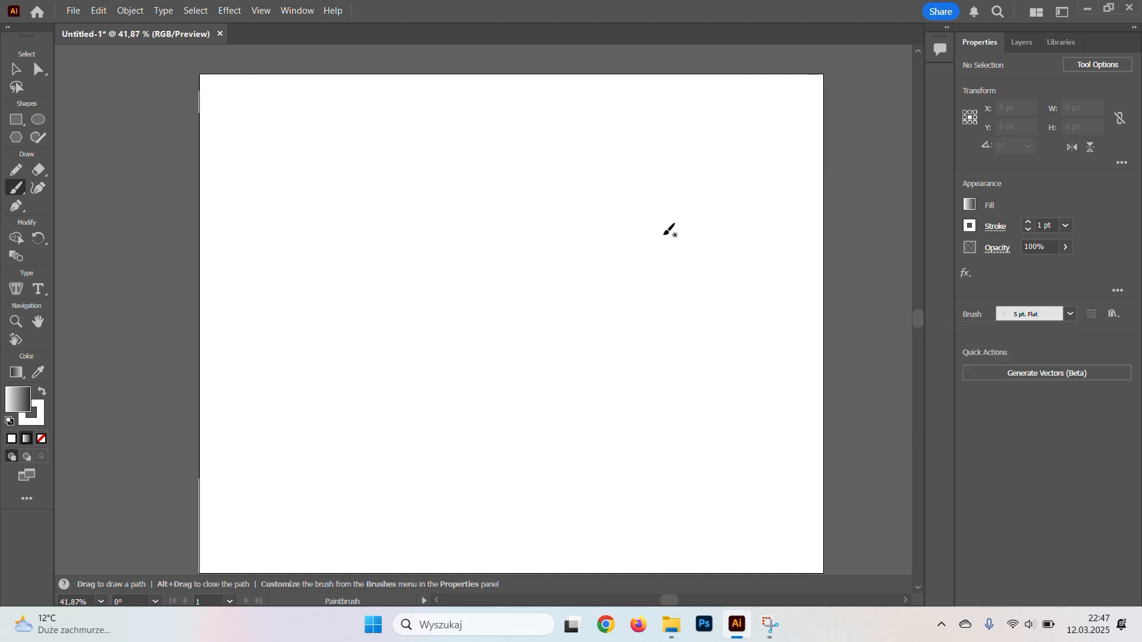
pyautogui.click(1028, 223)
pyautogui.click(1029, 231)
# Remove the fill and set the stroke colour to black, 000000.
pyautogui.moveTo(429, 215)
pyautogui.mouseDown()
pyautogui.moveTo(479, 204)
pyautogui.moveTo(463, 207)
pyautogui.mouseUp()
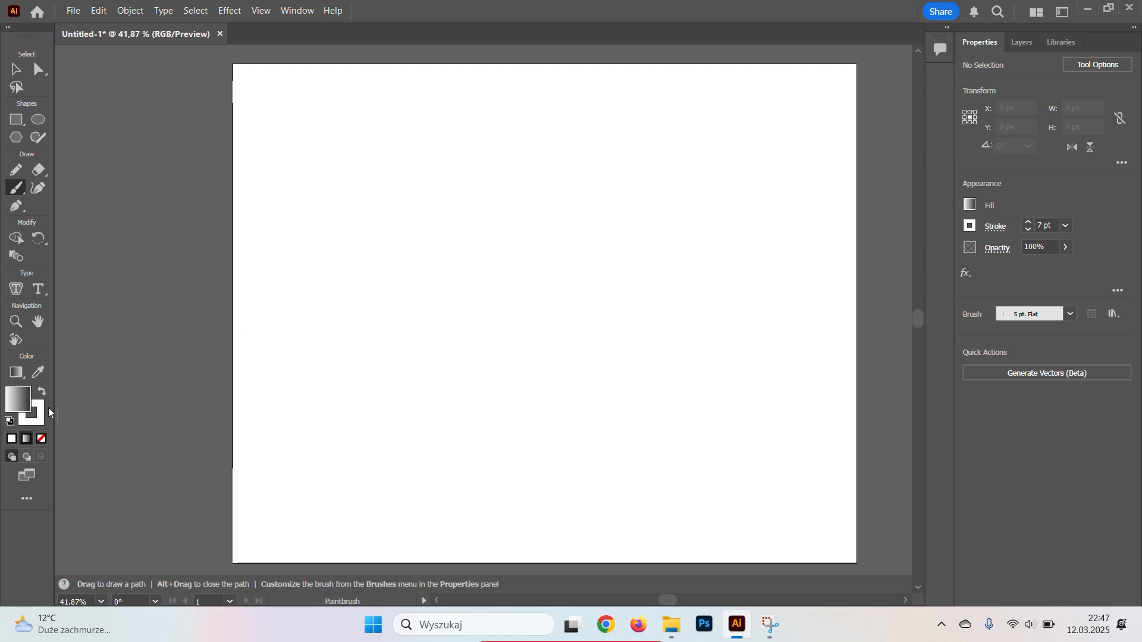
pyautogui.click(42, 440)
pyautogui.doubleClick(38, 420)
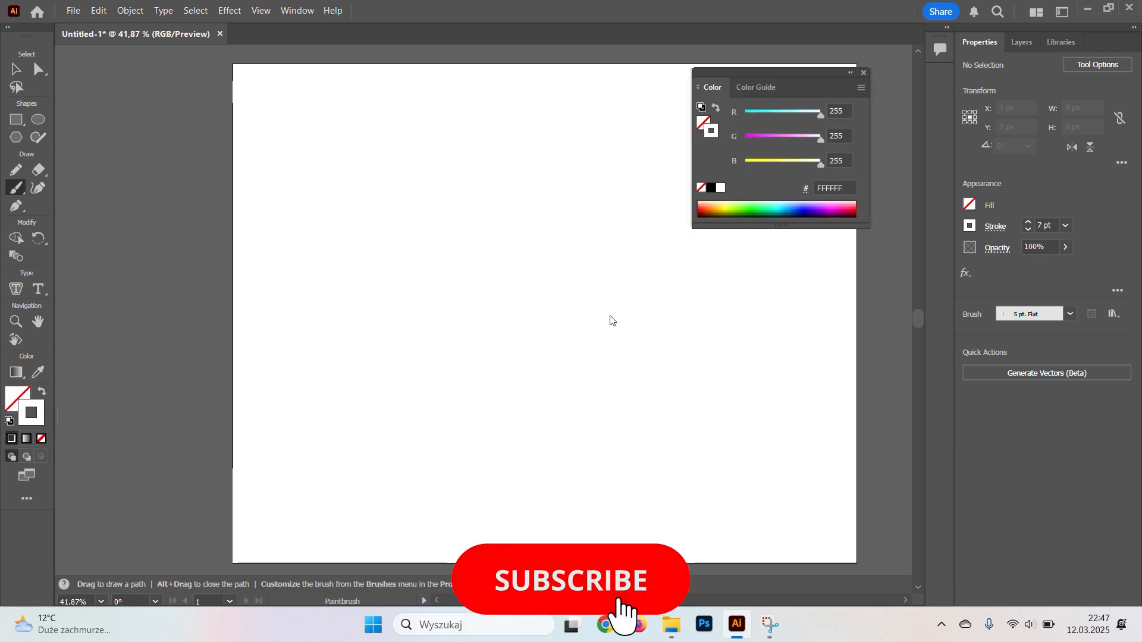
pyautogui.write('000000')
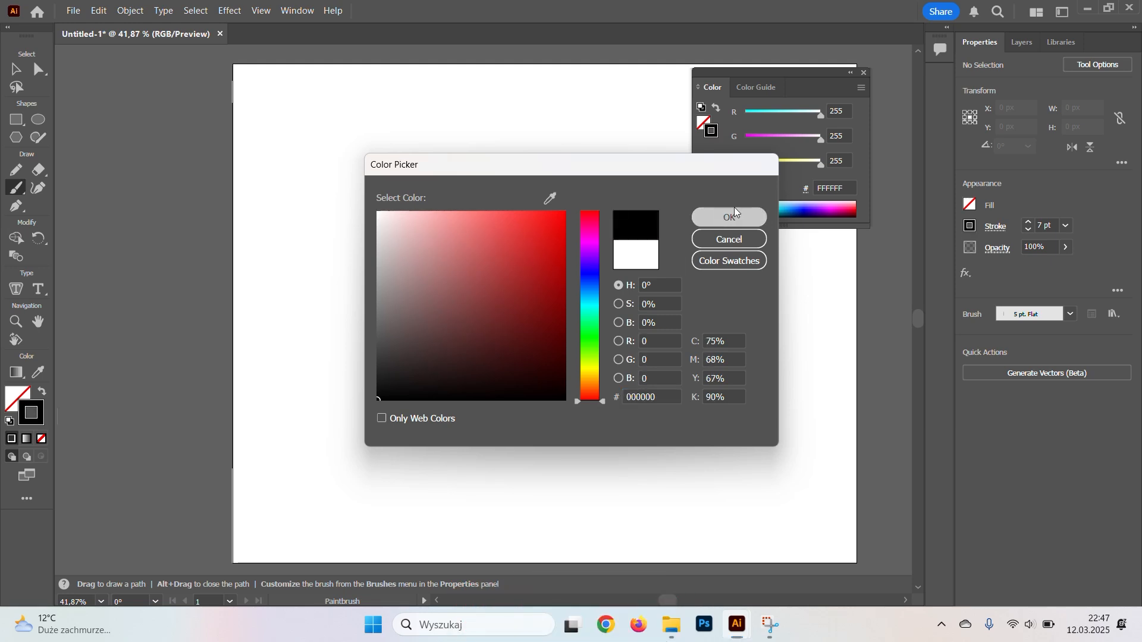
pyautogui.click(728, 217)
pyautogui.click(864, 72)
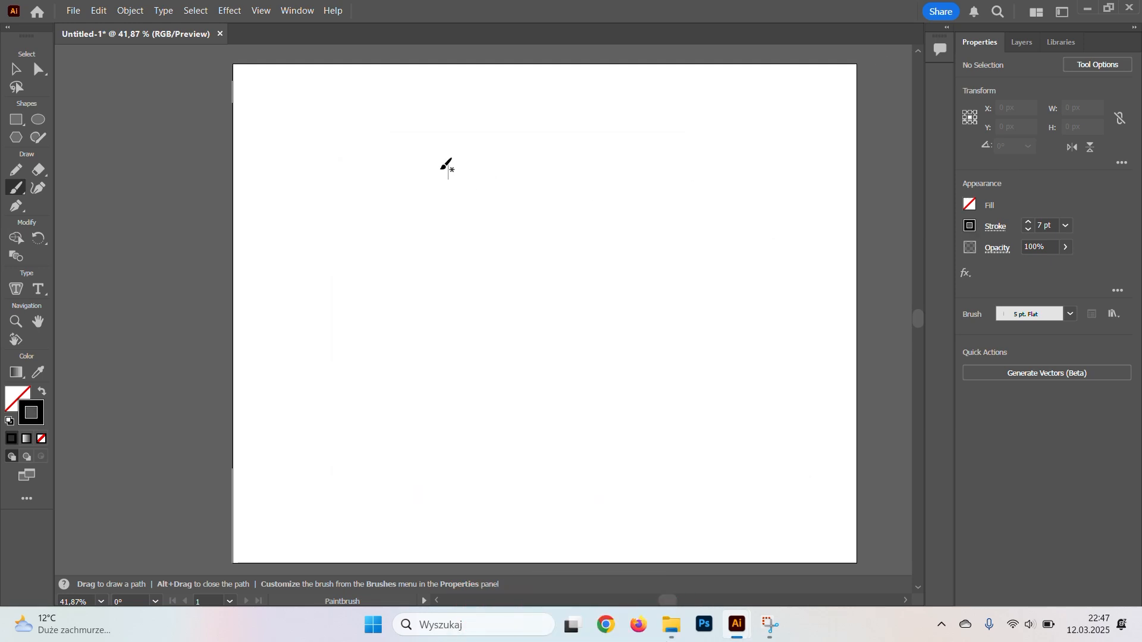
# Paint five tall wavy ribbons in black, spread across the artboard.
pyautogui.moveTo(423, 160)
pyautogui.mouseDown()
pyautogui.moveTo(413, 293)
pyautogui.moveTo(393, 349)
pyautogui.moveTo(441, 501)
pyautogui.mouseUp()
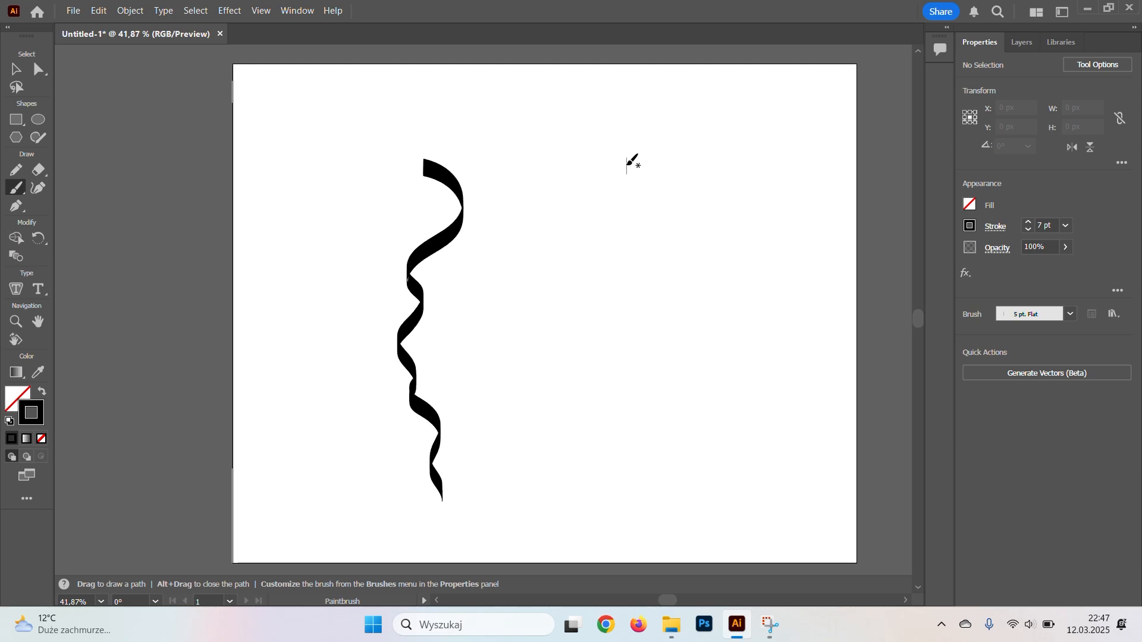
pyautogui.moveTo(697, 139)
pyautogui.mouseDown()
pyautogui.moveTo(647, 146)
pyautogui.moveTo(602, 193)
pyautogui.moveTo(677, 226)
pyautogui.moveTo(632, 274)
pyautogui.moveTo(670, 336)
pyautogui.moveTo(735, 382)
pyautogui.moveTo(658, 439)
pyautogui.moveTo(618, 493)
pyautogui.moveTo(649, 537)
pyautogui.mouseUp()
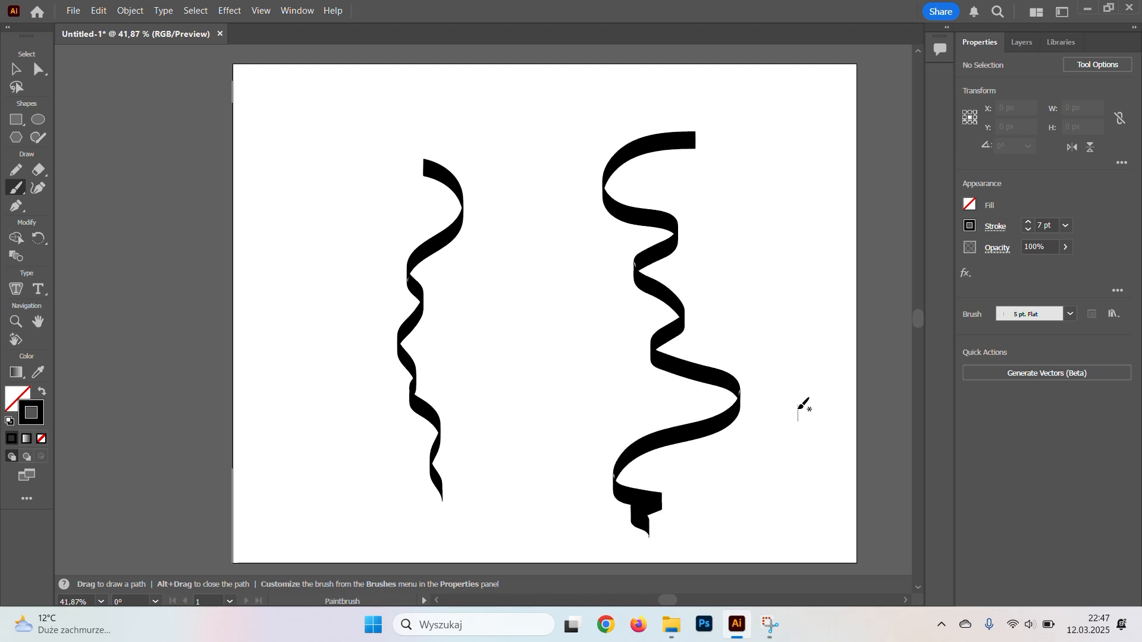
pyautogui.moveTo(314, 86)
pyautogui.mouseDown()
pyautogui.moveTo(290, 128)
pyautogui.moveTo(320, 253)
pyautogui.moveTo(323, 376)
pyautogui.moveTo(308, 472)
pyautogui.mouseUp()
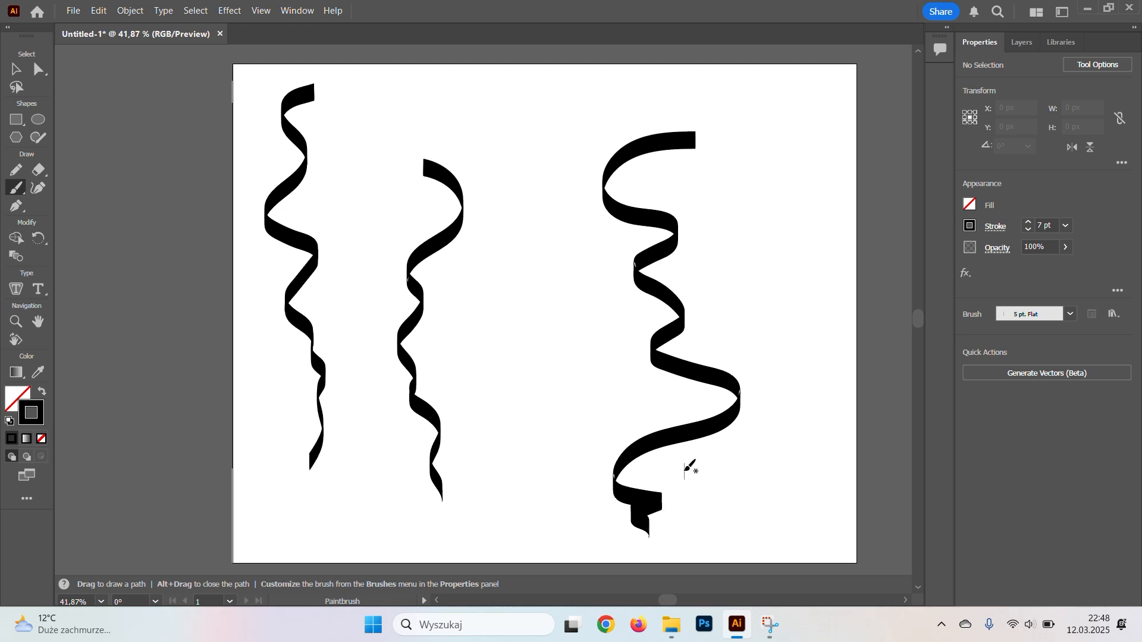
pyautogui.moveTo(816, 350)
pyautogui.mouseDown()
pyautogui.moveTo(787, 334)
pyautogui.moveTo(805, 317)
pyautogui.moveTo(740, 267)
pyautogui.moveTo(809, 204)
pyautogui.moveTo(757, 157)
pyautogui.moveTo(781, 103)
pyautogui.mouseUp()
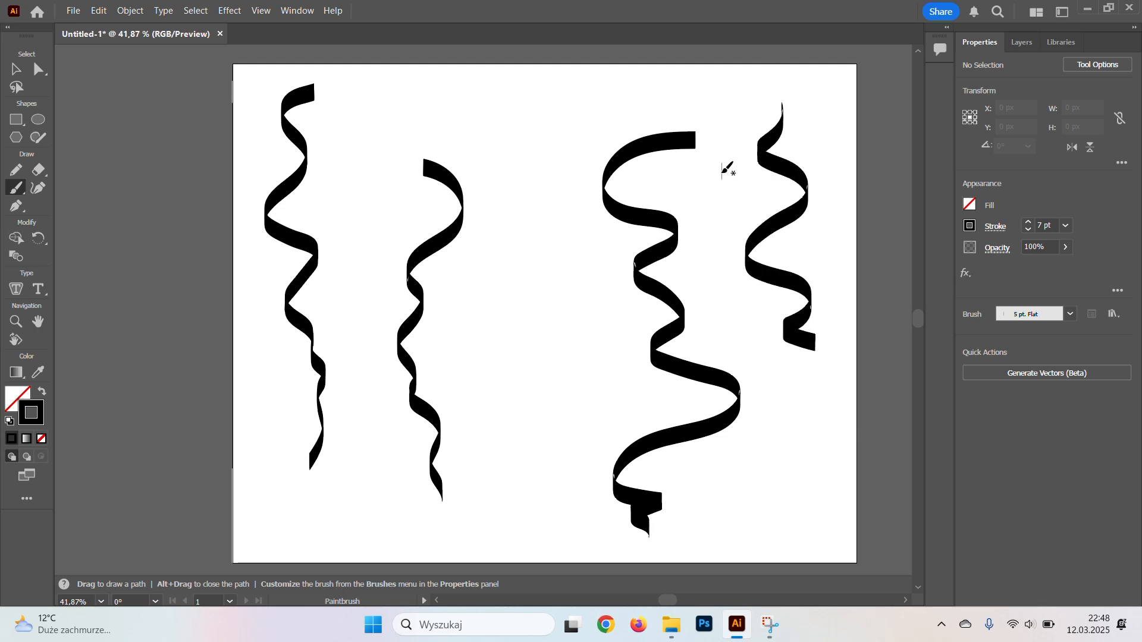
pyautogui.moveTo(563, 314); pyautogui.dragTo(498, 546)
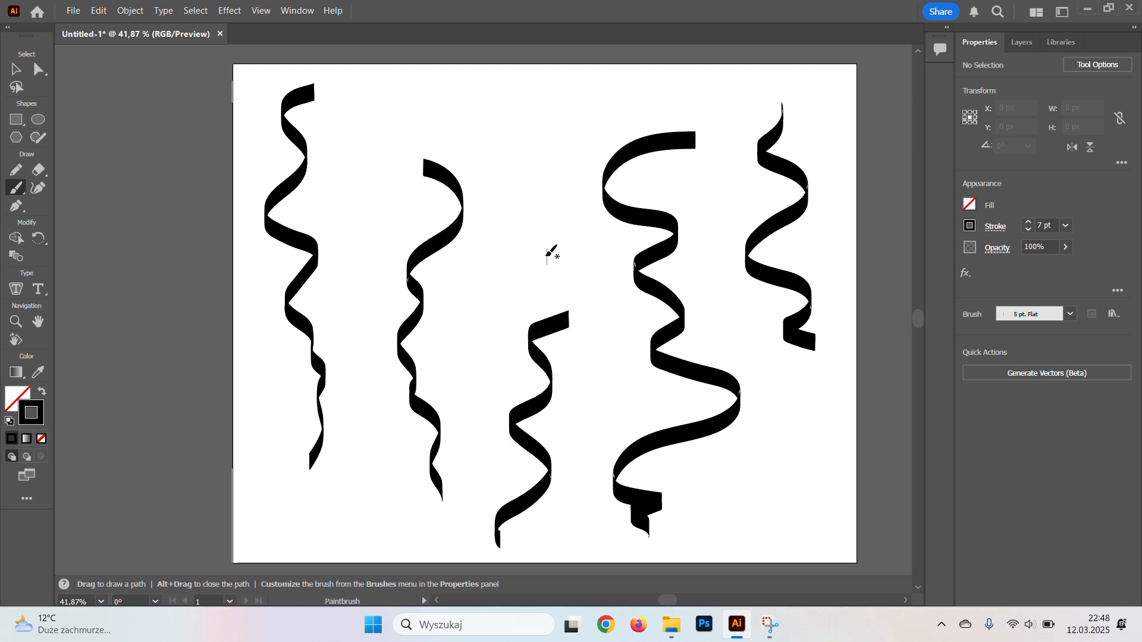
# Paint five short, thick confetti pieces in the gaps around the ribbons, using stroke weights of 10 pt and 12 pt.
pyautogui.click(1028, 222)
pyautogui.moveTo(510, 240); pyautogui.dragTo(518, 240)
pyautogui.moveTo(494, 120); pyautogui.dragTo(432, 89)
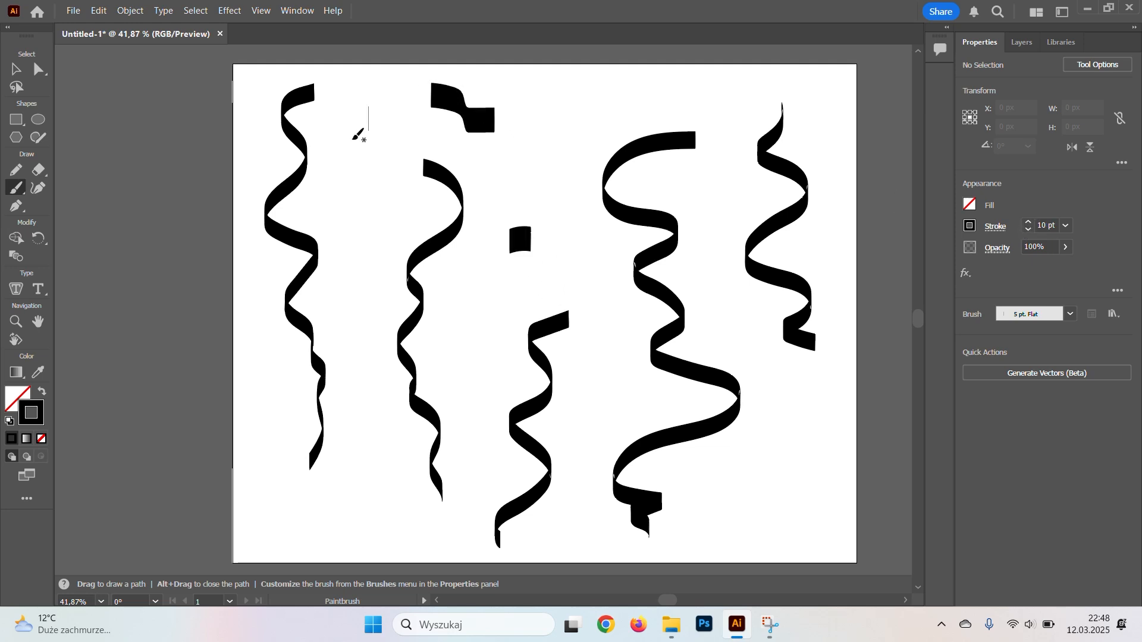
pyautogui.moveTo(600, 108); pyautogui.dragTo(599, 98)
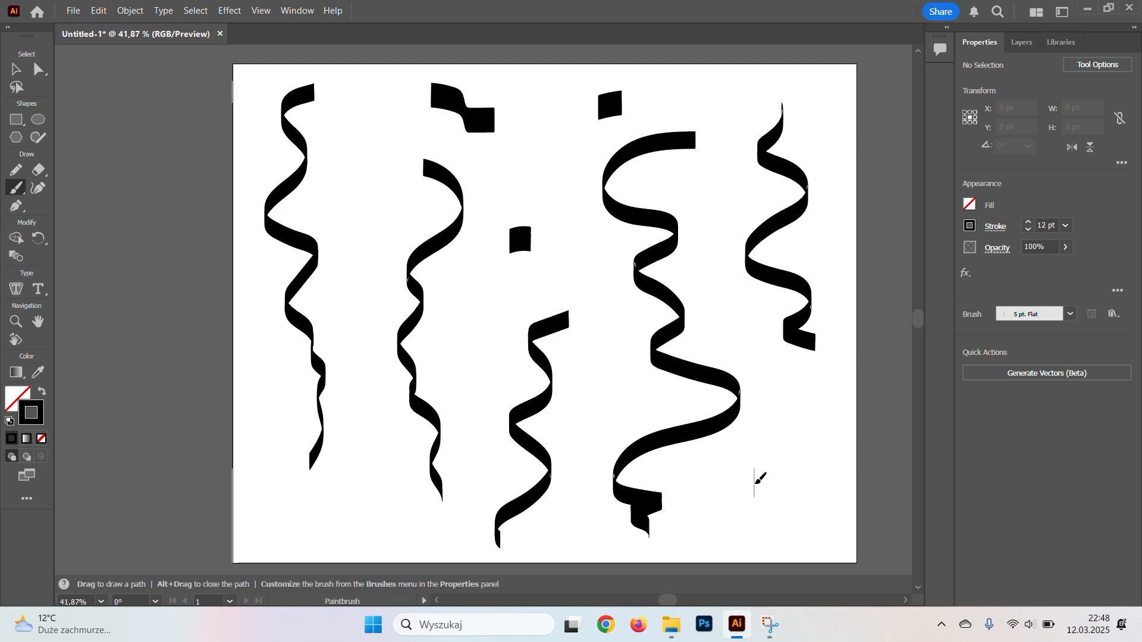
pyautogui.moveTo(755, 483); pyautogui.dragTo(757, 489)
pyautogui.moveTo(355, 485)
pyautogui.mouseDown()
pyautogui.moveTo(312, 525)
pyautogui.moveTo(293, 514)
pyautogui.mouseUp()
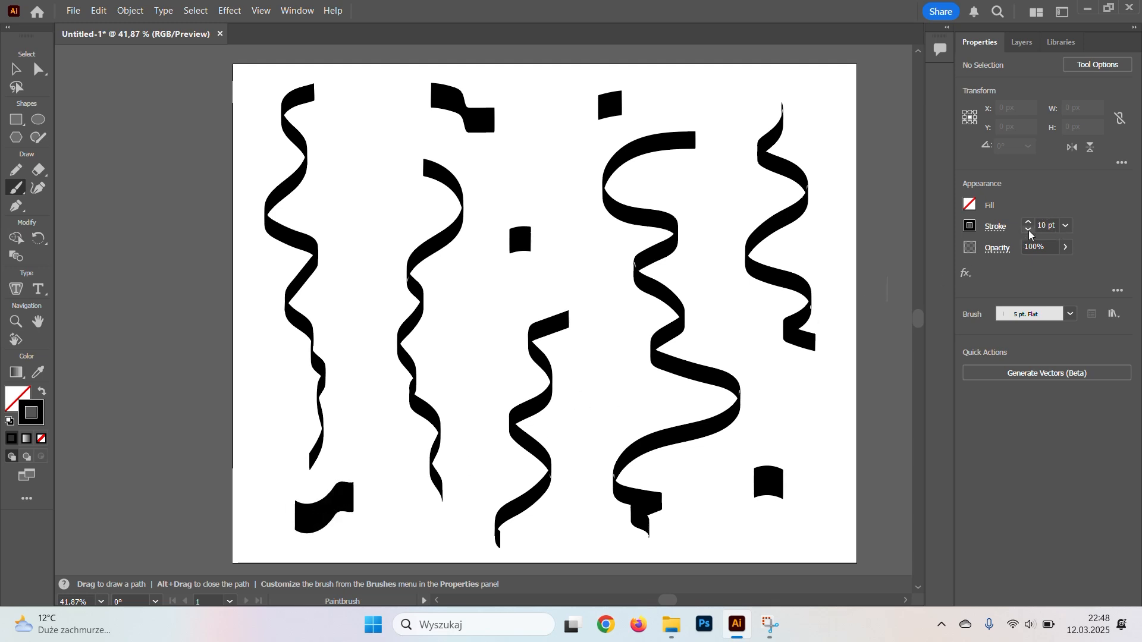
# Paint four short curved confetti pieces between the ribbons with a thinner 6 pt stroke.
pyautogui.moveTo(813, 106); pyautogui.dragTo(837, 122)
pyautogui.moveTo(825, 396); pyautogui.dragTo(785, 405)
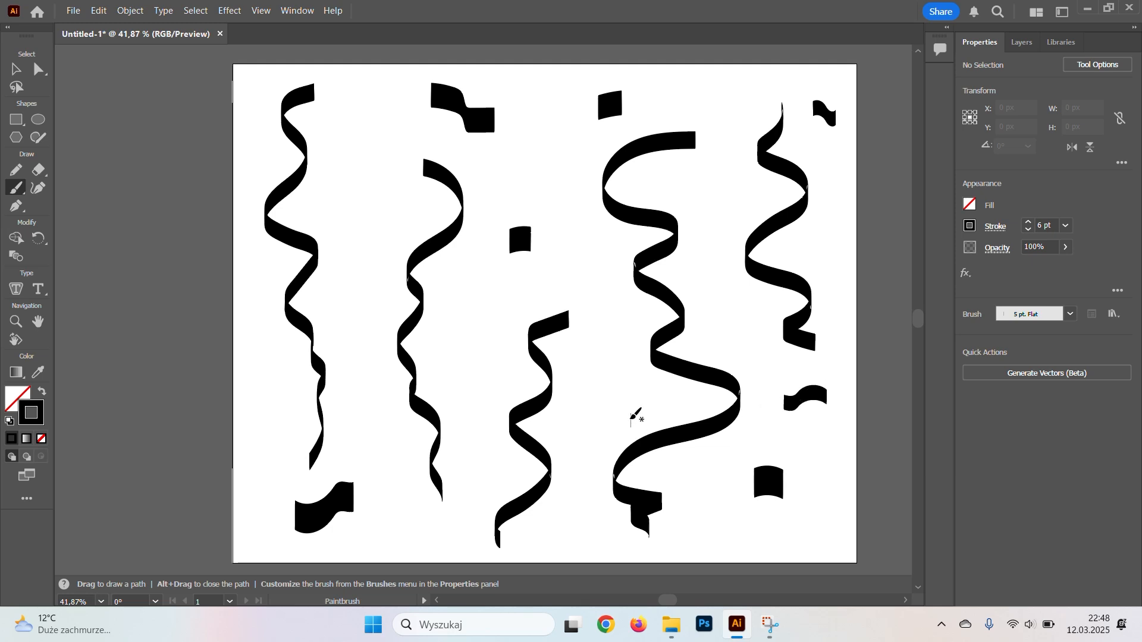
pyautogui.moveTo(630, 417)
pyautogui.mouseDown()
pyautogui.moveTo(628, 389)
pyautogui.moveTo(595, 395)
pyautogui.mouseUp()
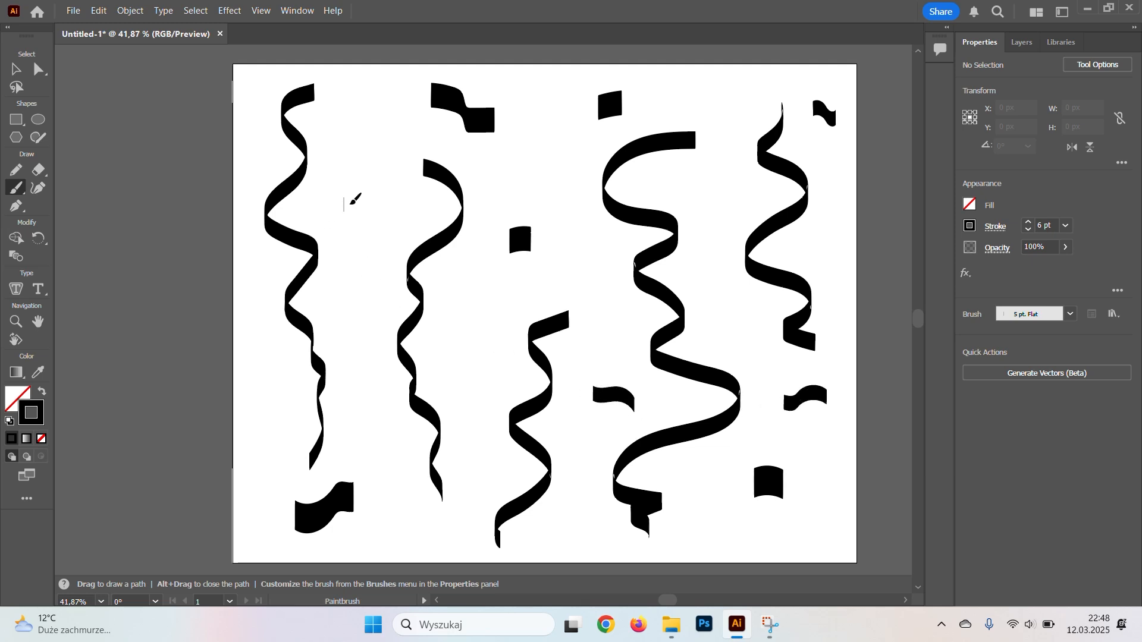
pyautogui.moveTo(345, 202); pyautogui.dragTo(381, 221)
# Set the stroke weight to 4 pt and scatter small wavy confetti pieces over the remaining empty areas of the artboard.
pyautogui.click(1029, 231)
pyautogui.moveTo(374, 125); pyautogui.dragTo(414, 139)
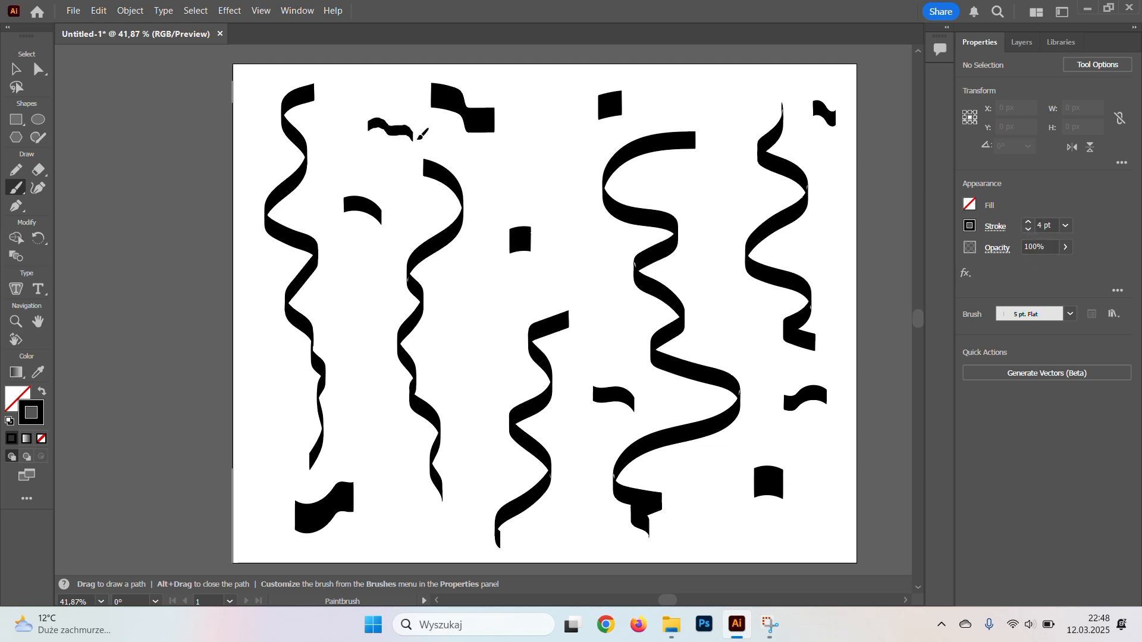
pyautogui.moveTo(364, 323); pyautogui.dragTo(369, 388)
pyautogui.moveTo(479, 345); pyautogui.dragTo(450, 351)
pyautogui.moveTo(597, 288); pyautogui.dragTo(576, 249)
pyautogui.moveTo(534, 167); pyautogui.dragTo(542, 166)
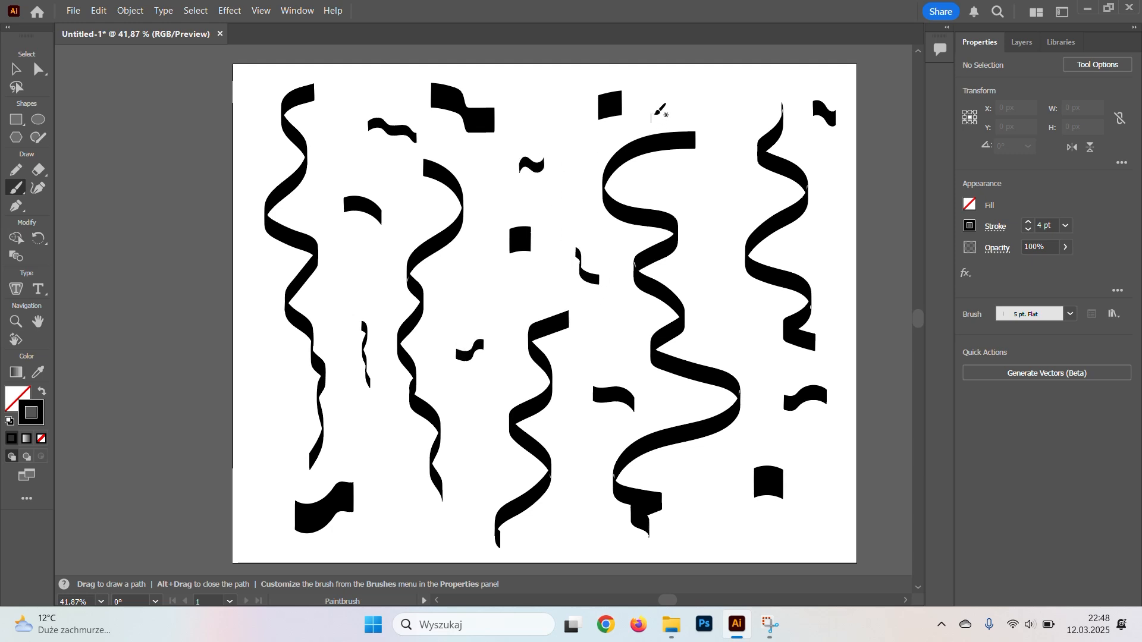
pyautogui.moveTo(704, 92); pyautogui.dragTo(750, 107)
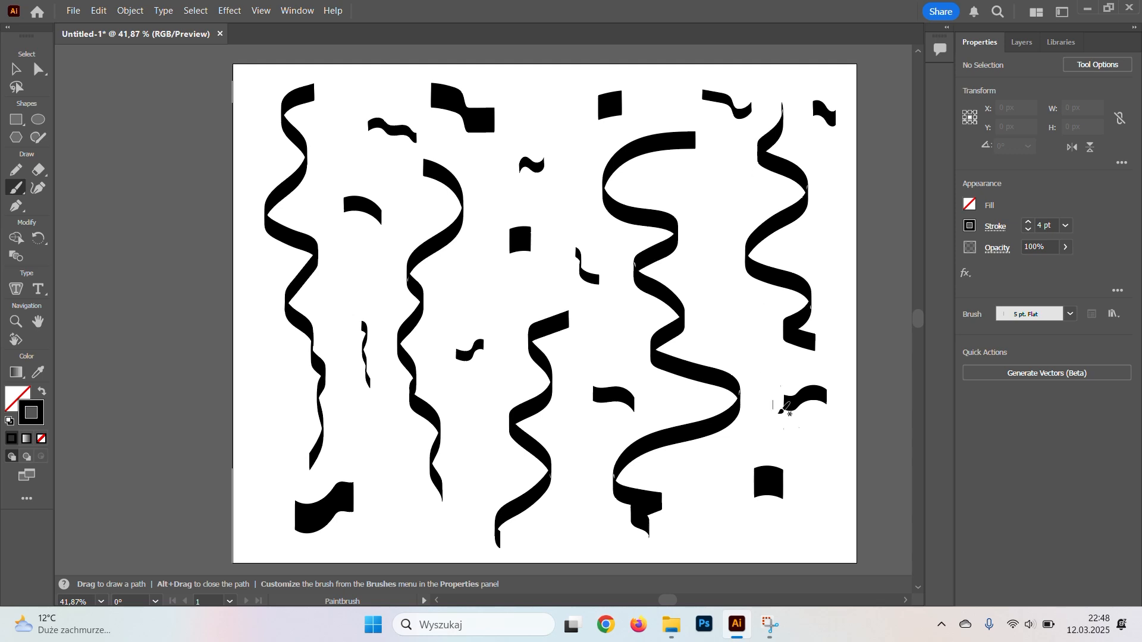
pyautogui.moveTo(810, 482); pyautogui.dragTo(824, 518)
pyautogui.moveTo(744, 531); pyautogui.dragTo(679, 537)
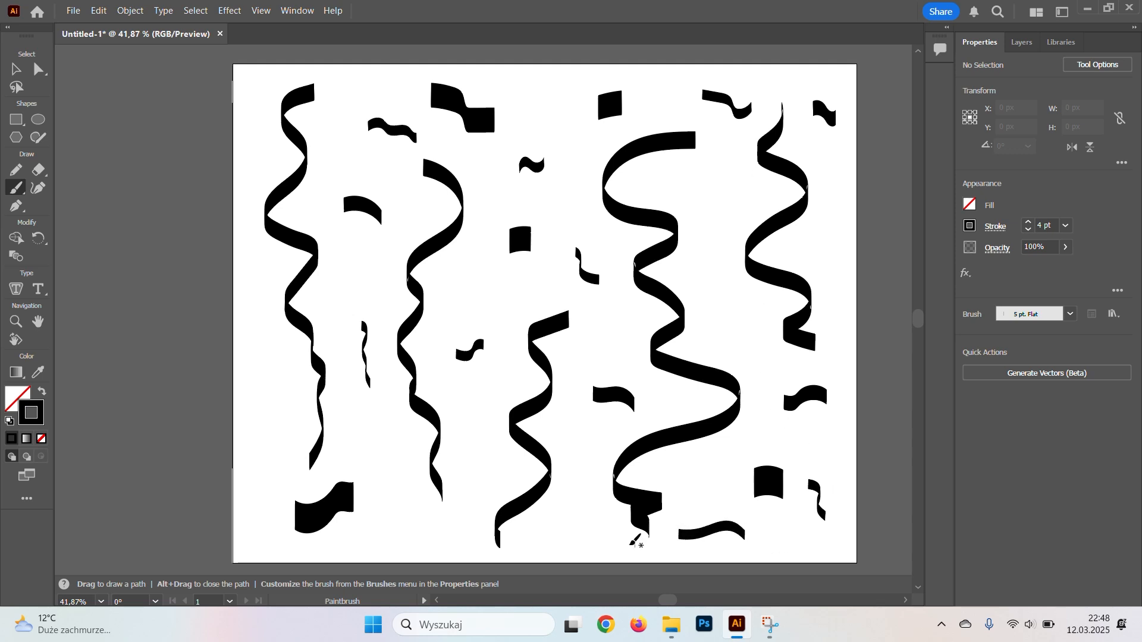
pyautogui.moveTo(384, 541)
pyautogui.mouseDown()
pyautogui.moveTo(413, 531)
pyautogui.moveTo(424, 545)
pyautogui.mouseUp()
pyautogui.moveTo(271, 463)
pyautogui.mouseDown()
pyautogui.moveTo(295, 424)
pyautogui.moveTo(262, 350)
pyautogui.mouseUp()
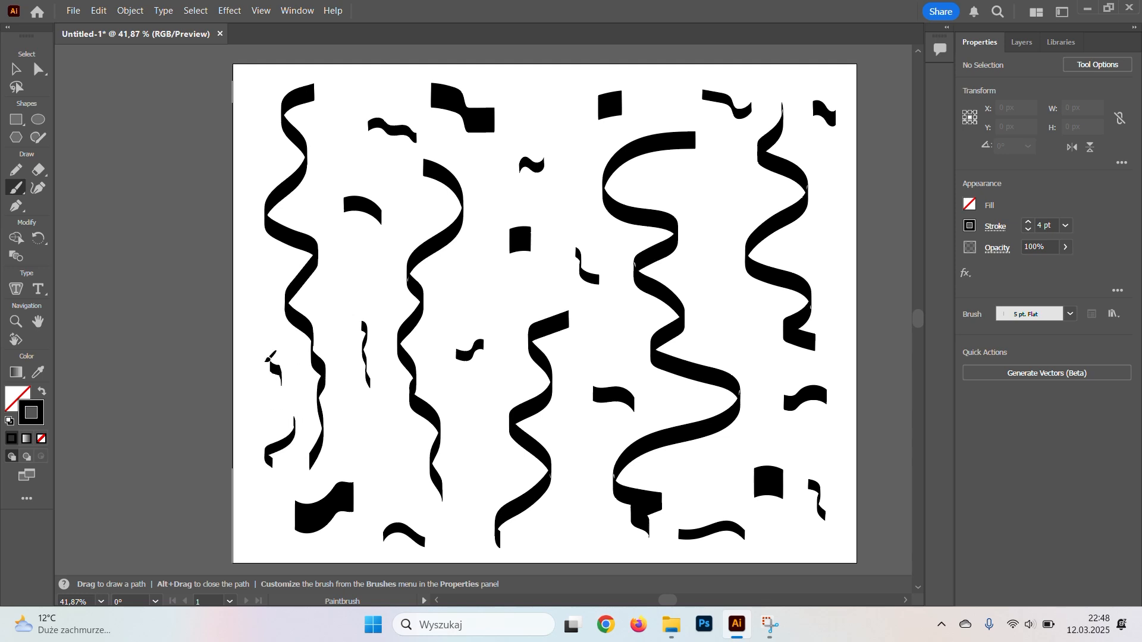
pyautogui.moveTo(272, 160); pyautogui.dragTo(255, 110)
pyautogui.moveTo(722, 191); pyautogui.dragTo(714, 224)
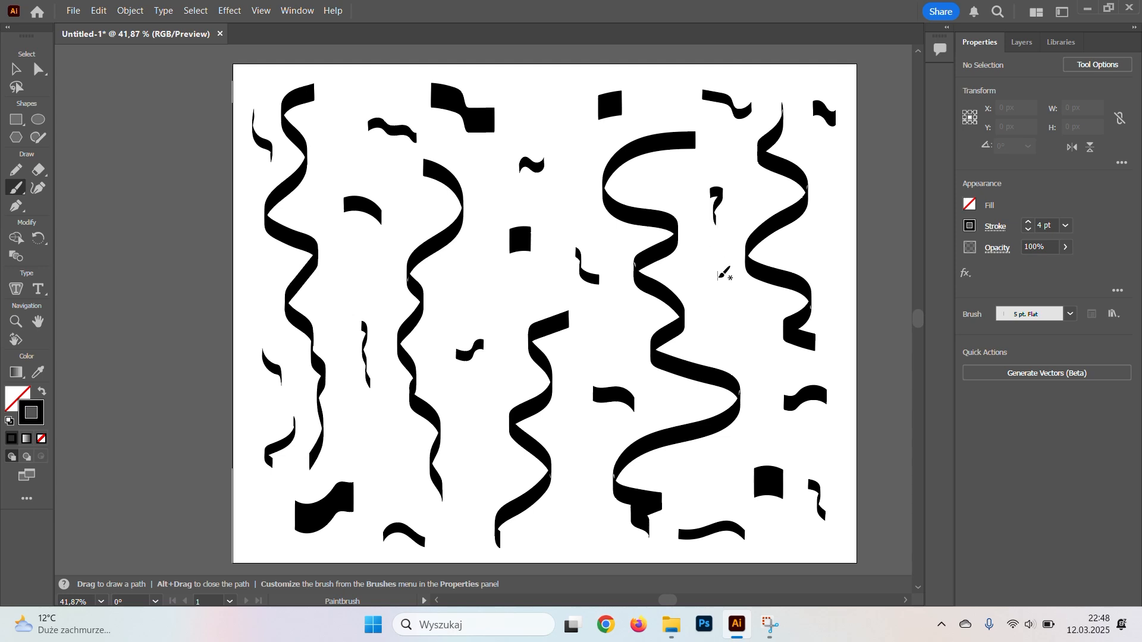
pyautogui.moveTo(806, 240); pyautogui.dragTo(838, 252)
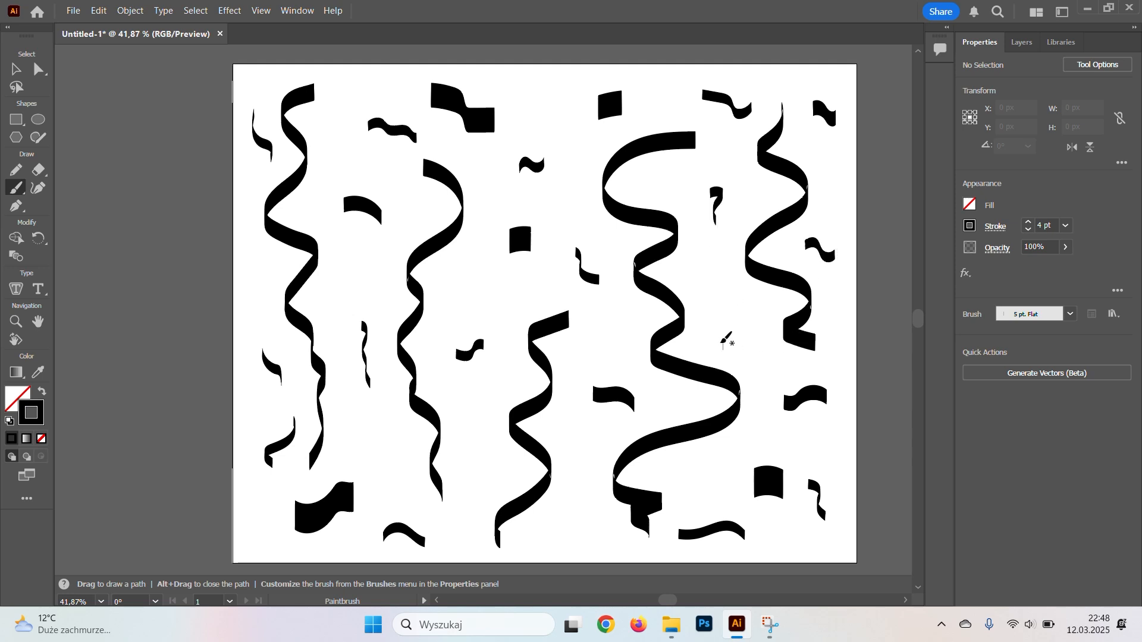
pyautogui.moveTo(720, 325); pyautogui.dragTo(742, 359)
# Draw a rectangle of about 357 × 135 px above the artboard and swap its fill and stroke for a solid black fill.
pyautogui.click(16, 69)
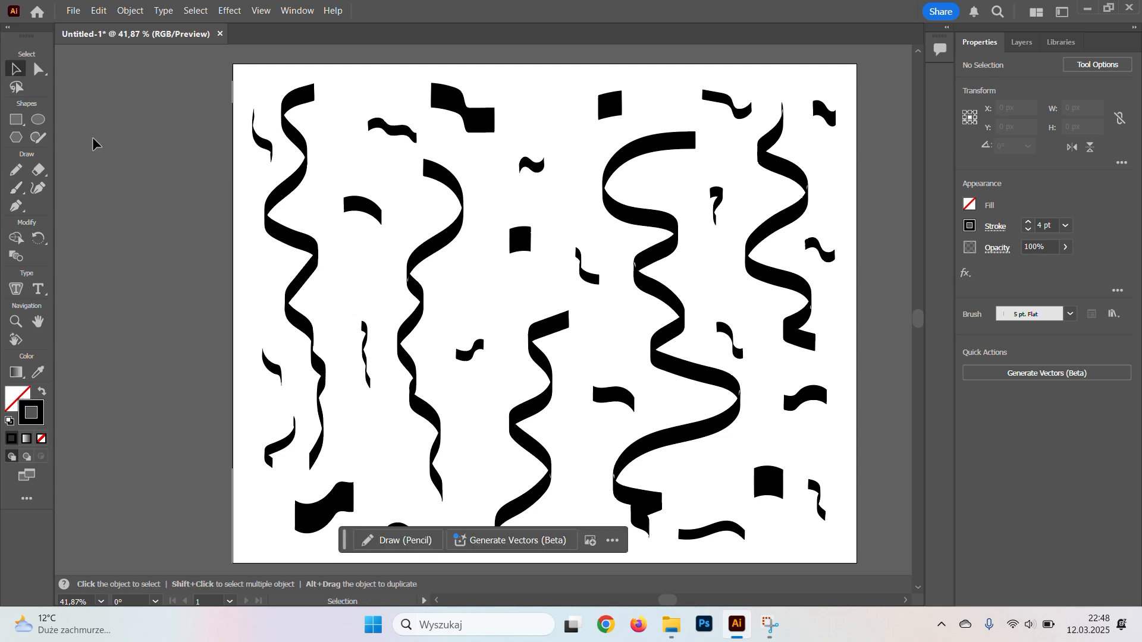
pyautogui.moveTo(201, 228); pyautogui.dragTo(247, 305)
pyautogui.hotkey('ctrl', '-')
pyautogui.click(16, 119)
pyautogui.moveTo(337, 89); pyautogui.dragTo(474, 141)
pyautogui.click(43, 391)
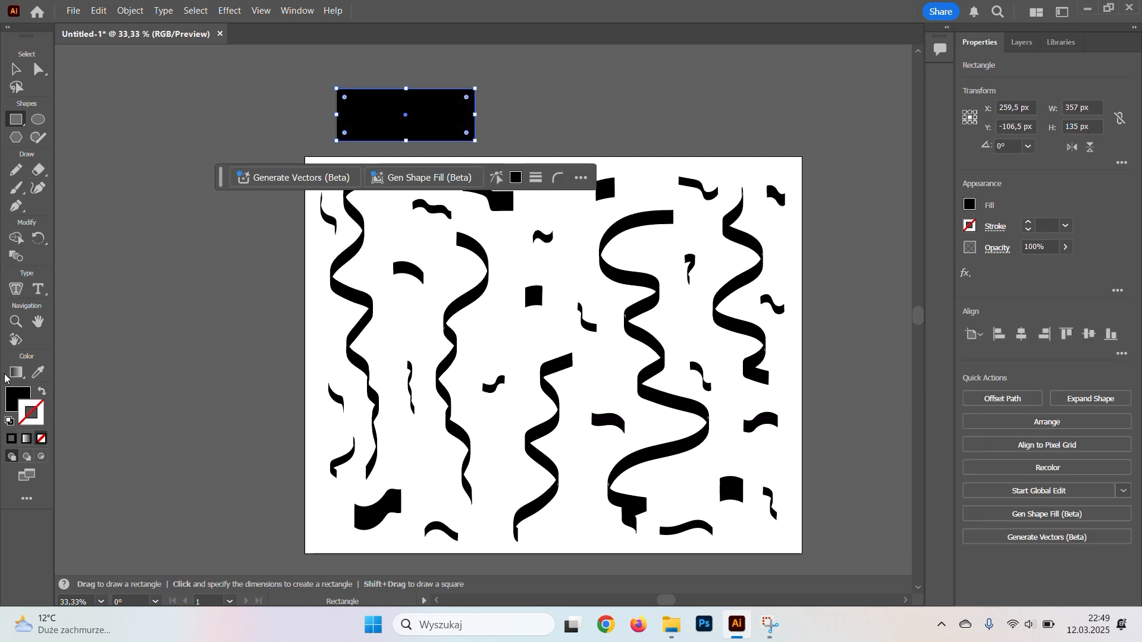
# Display the Color and Gradient settings and place the Gradient settings beside the artboard, clear of the artwork.
pyautogui.click(15, 397)
pyautogui.click(299, 16)
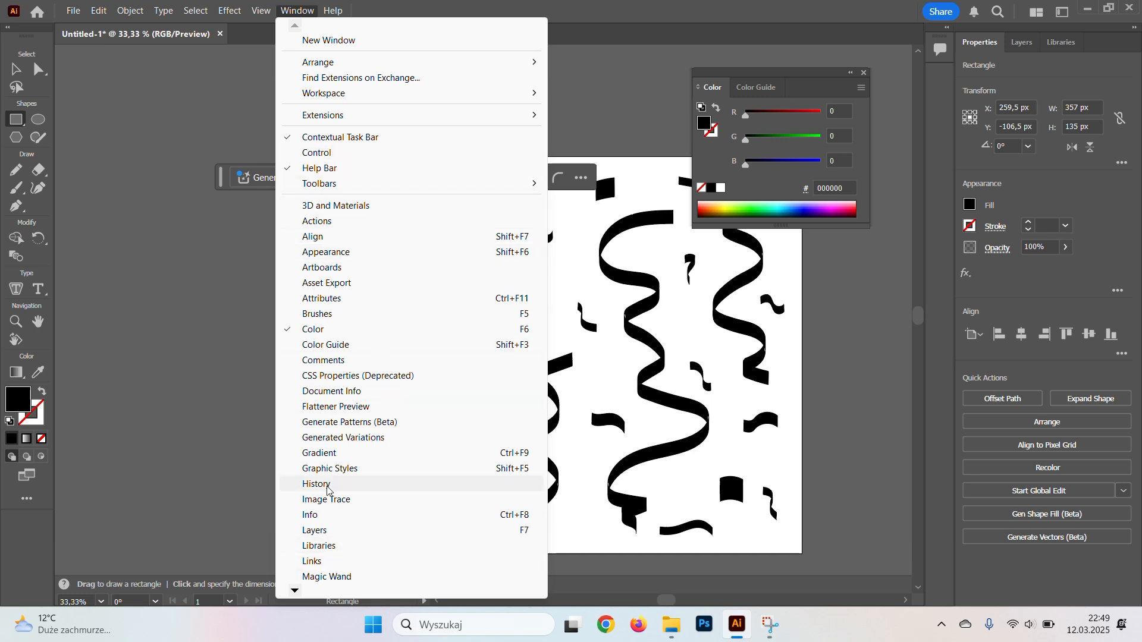
pyautogui.click(335, 459)
pyautogui.moveTo(573, 239); pyautogui.dragTo(223, 228)
# Duplicate the black rectangle to its left and fill the copy with yellow, EBEB00.
pyautogui.press('v')
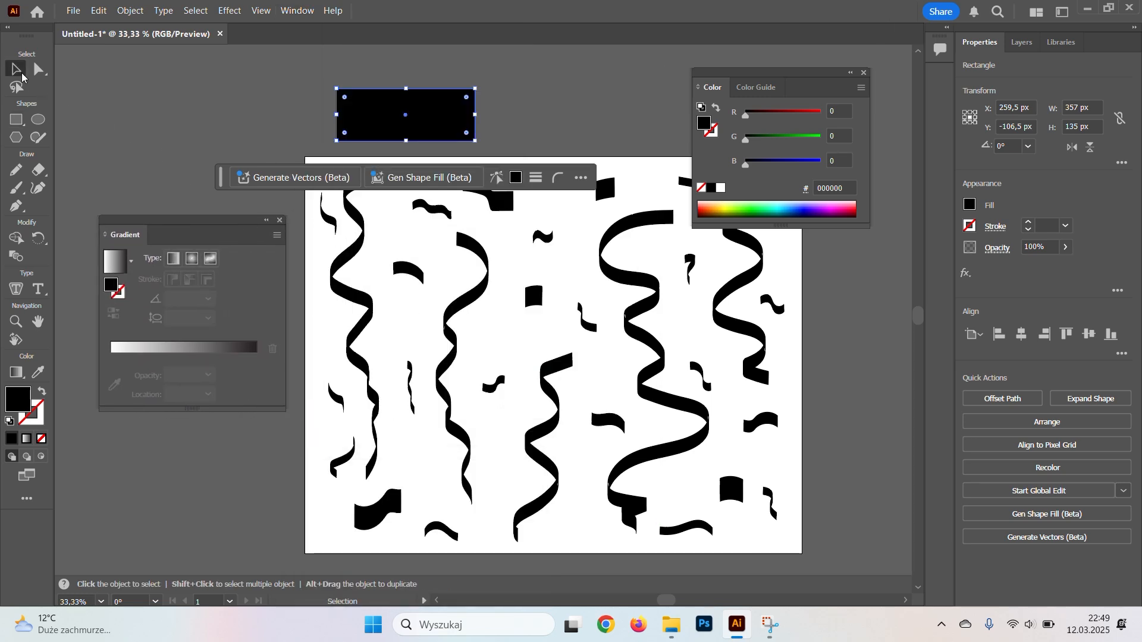
pyautogui.click(153, 130)
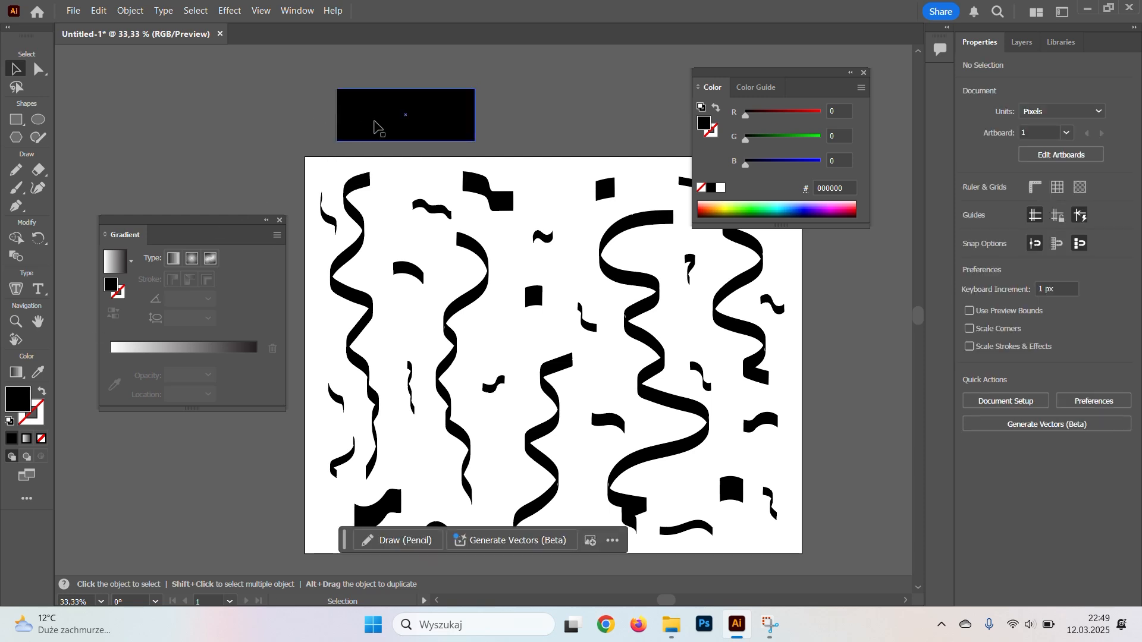
pyautogui.moveTo(405, 127); pyautogui.dragTo(248, 129)
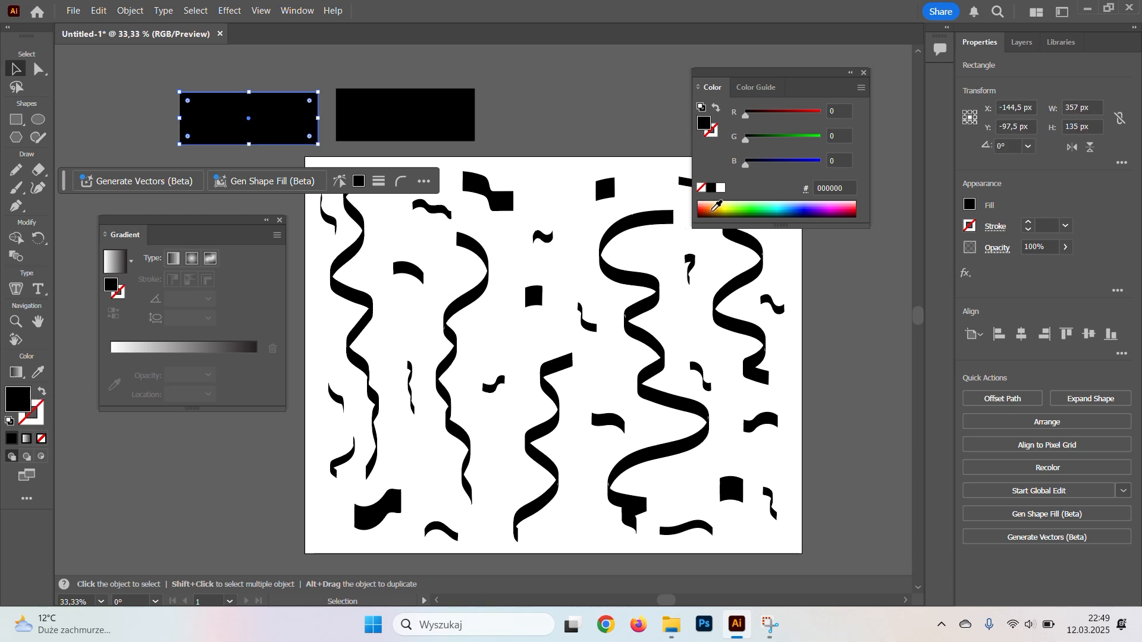
pyautogui.click(727, 204)
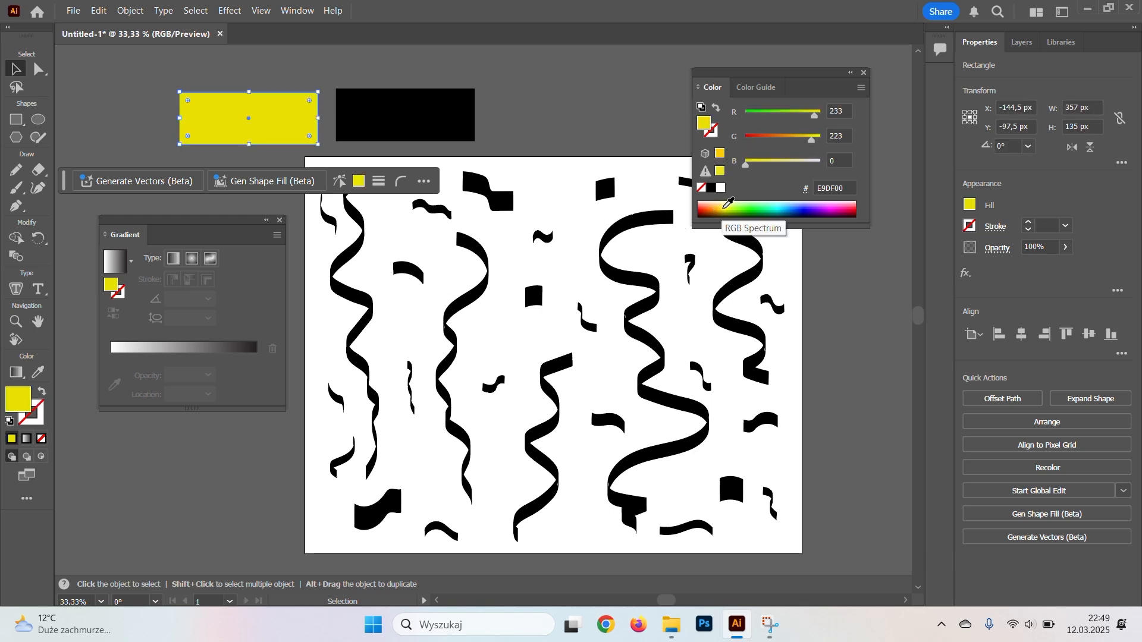
pyautogui.click(815, 137)
pyautogui.click(814, 118)
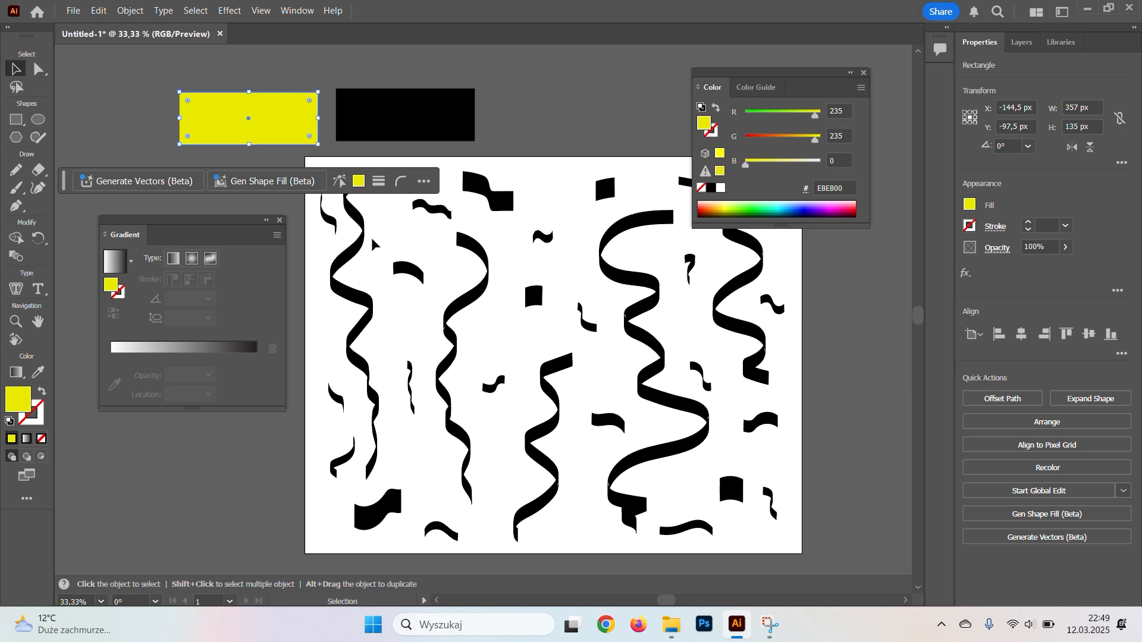
# Narrow the yellow rectangle to about 144 px wide and set its fill to the darker yellow E0DA07.
pyautogui.moveTo(318, 117); pyautogui.dragTo(153, 124)
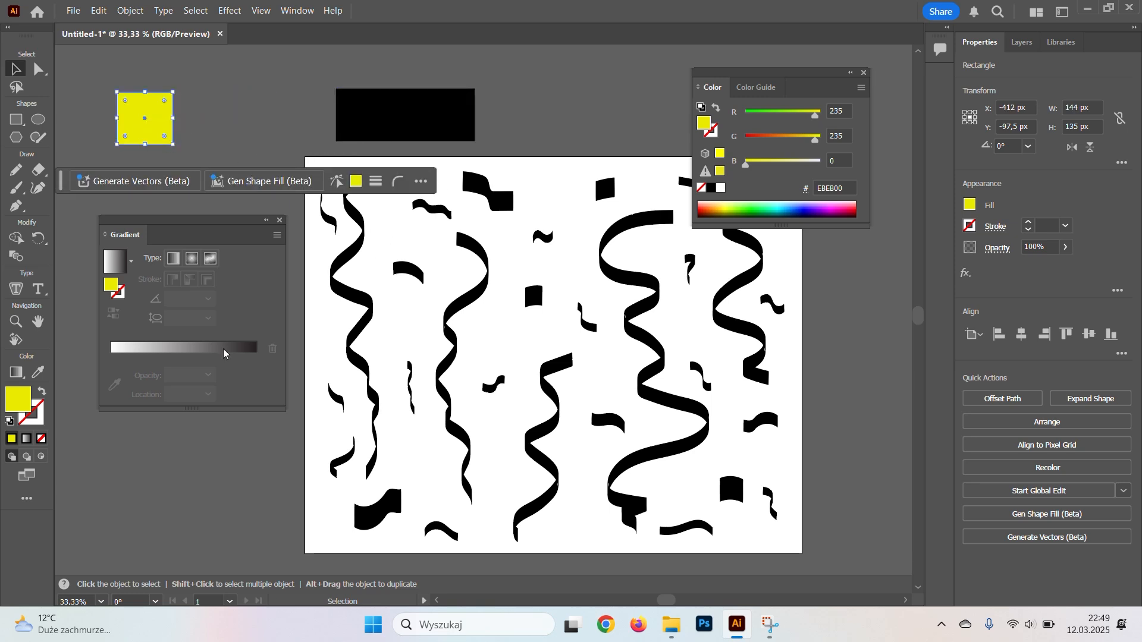
pyautogui.moveTo(559, 233); pyautogui.dragTo(559, 234)
pyautogui.click(730, 217)
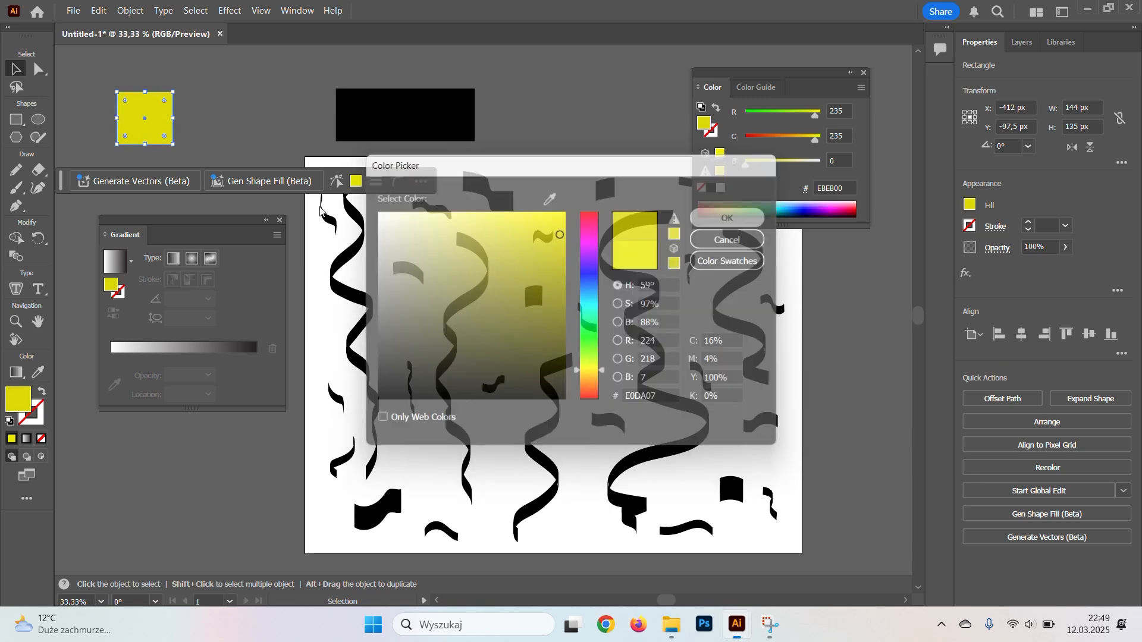
# Move the black rectangle further right and duplicate the yellow swatch into the space beside the original.
pyautogui.click(375, 140)
pyautogui.moveTo(374, 141); pyautogui.dragTo(421, 141)
pyautogui.keyDown('alt'); pyautogui.moveTo(167, 132); pyautogui.dragTo(242, 132); pyautogui.keyUp('alt')
# Set the second yellow swatch's fill to a dark gold, C9A406.
pyautogui.doubleClick(24, 404)
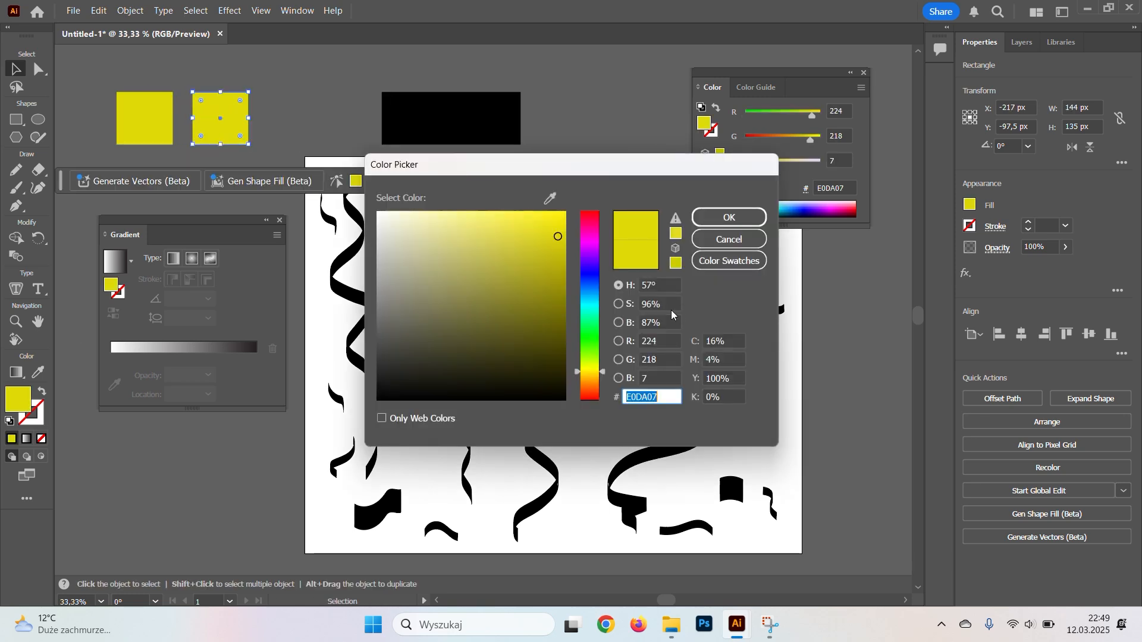
pyautogui.moveTo(562, 247); pyautogui.dragTo(564, 255)
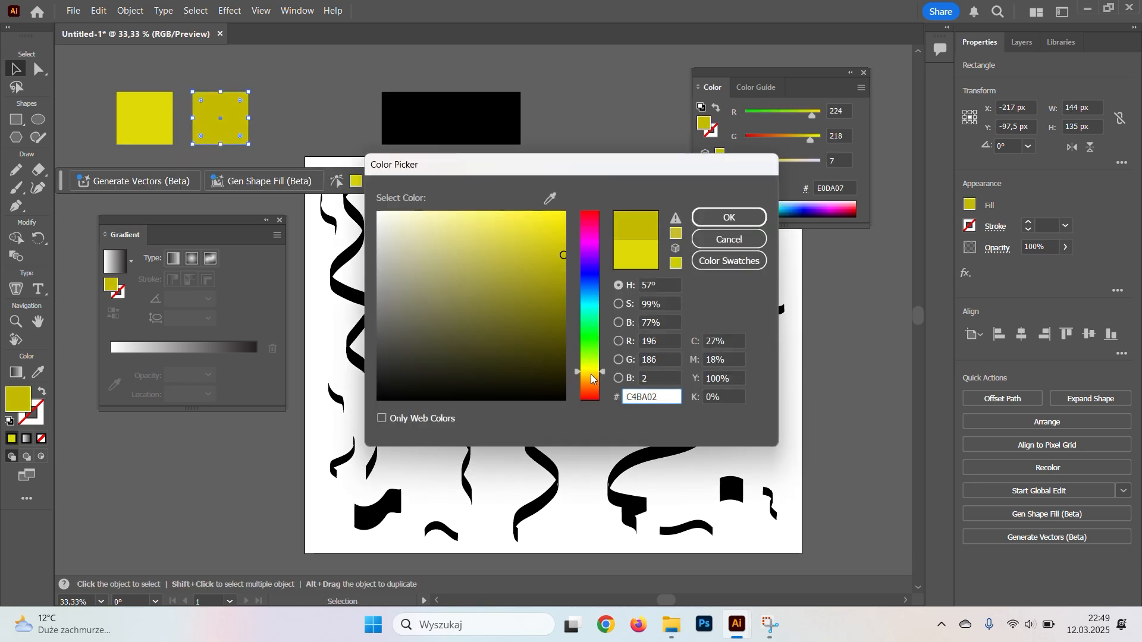
pyautogui.click(591, 375)
pyautogui.click(560, 251)
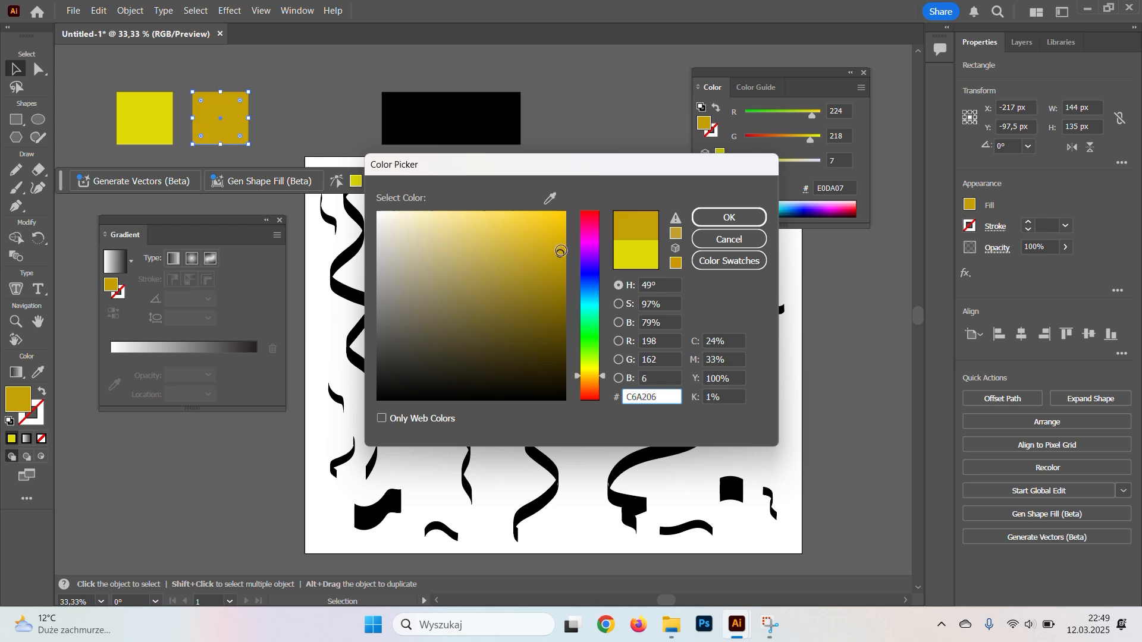
pyautogui.click(730, 218)
# Duplicate the dark gold swatch beside itself and fill the copy with a lighter, warm golden yellow.
pyautogui.moveTo(225, 120); pyautogui.dragTo(297, 120)
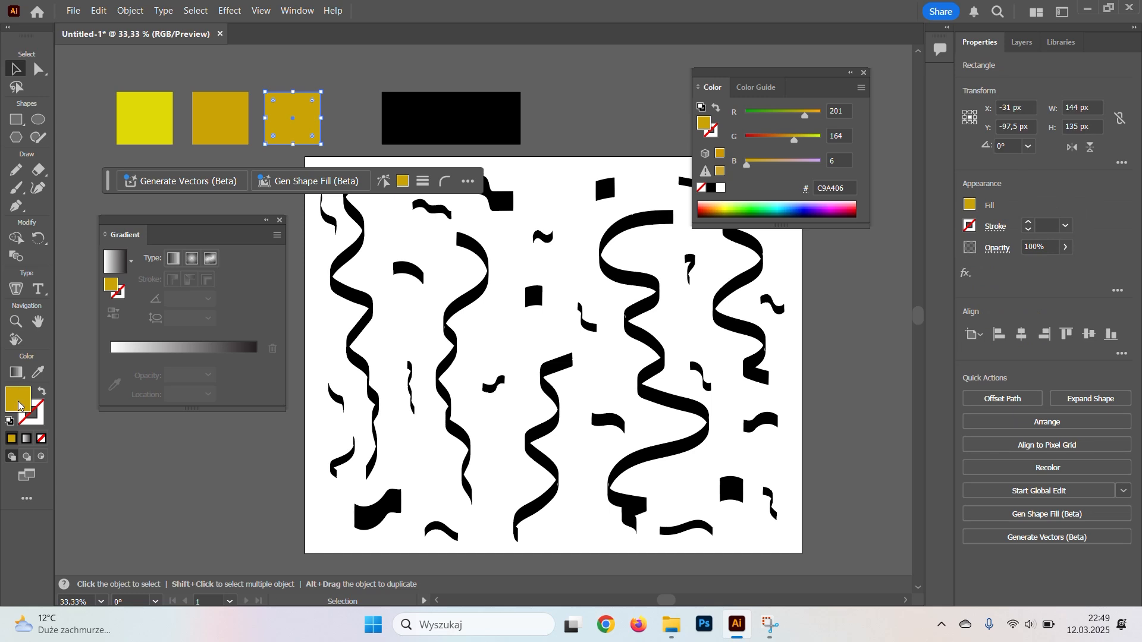
pyautogui.doubleClick(17, 398)
pyautogui.click(543, 245)
pyautogui.moveTo(543, 245); pyautogui.dragTo(541, 233)
pyautogui.moveTo(594, 385); pyautogui.dragTo(588, 373)
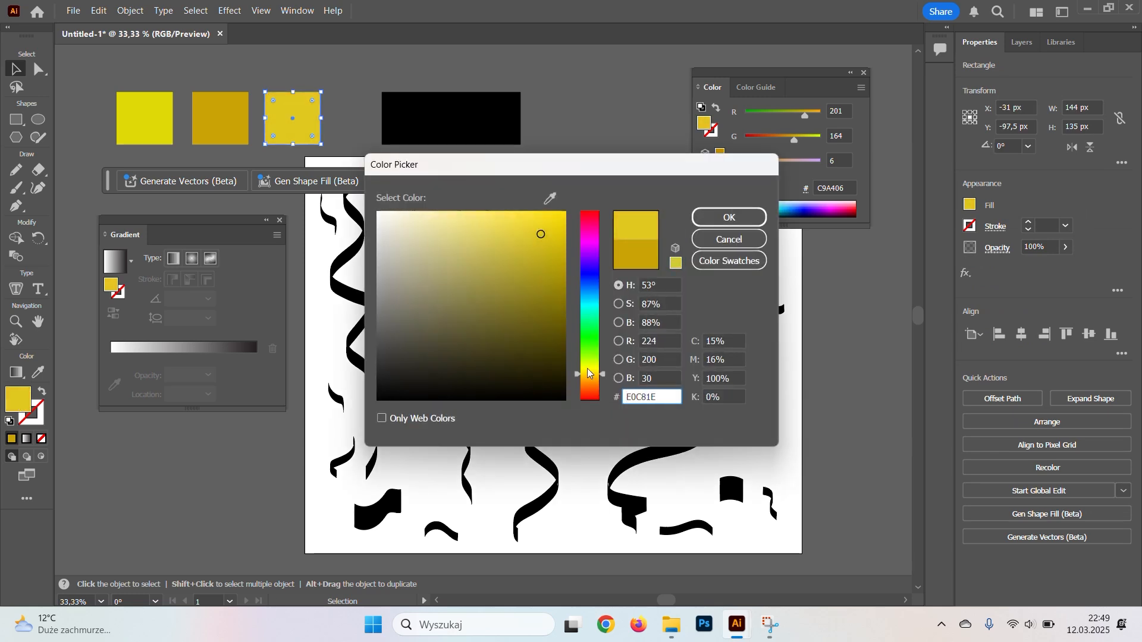
pyautogui.moveTo(538, 233); pyautogui.dragTo(534, 222)
pyautogui.click(729, 217)
# Move the black rectangle further right and duplicate the dark gold swatch into the gap as a fourth swatch.
pyautogui.click(450, 122)
pyautogui.moveTo(450, 121); pyautogui.dragTo(489, 122)
pyautogui.moveTo(241, 127); pyautogui.dragTo(386, 126)
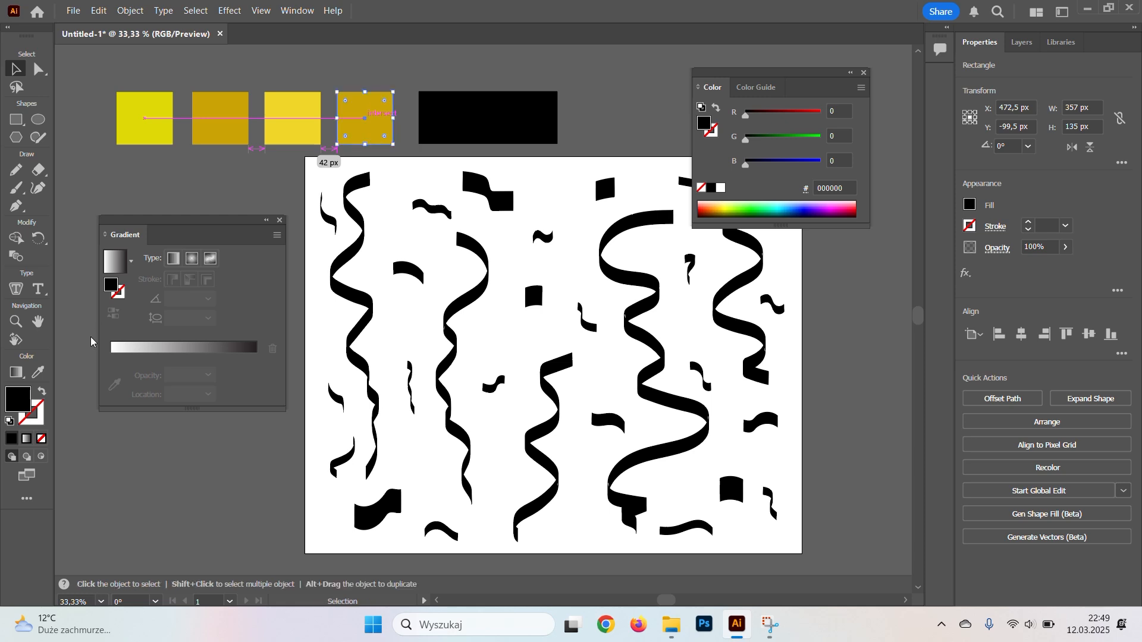
# Set the fourth swatch's fill to the deeper brownish gold B28700 and deselect it.
pyautogui.doubleClick(25, 398)
pyautogui.moveTo(565, 252); pyautogui.dragTo(566, 269)
pyautogui.moveTo(593, 379); pyautogui.dragTo(594, 382)
pyautogui.click(728, 217)
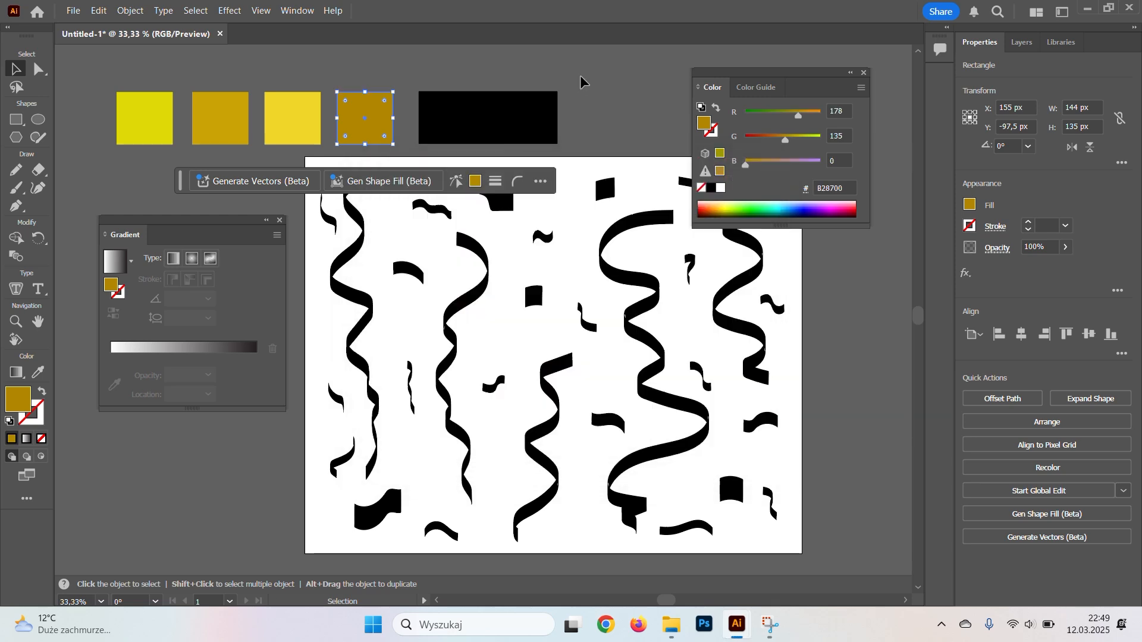
pyautogui.click(582, 81)
# Apply a linear gradient to the black rectangle and colour its first stop from the bright yellow swatch.
pyautogui.click(511, 121)
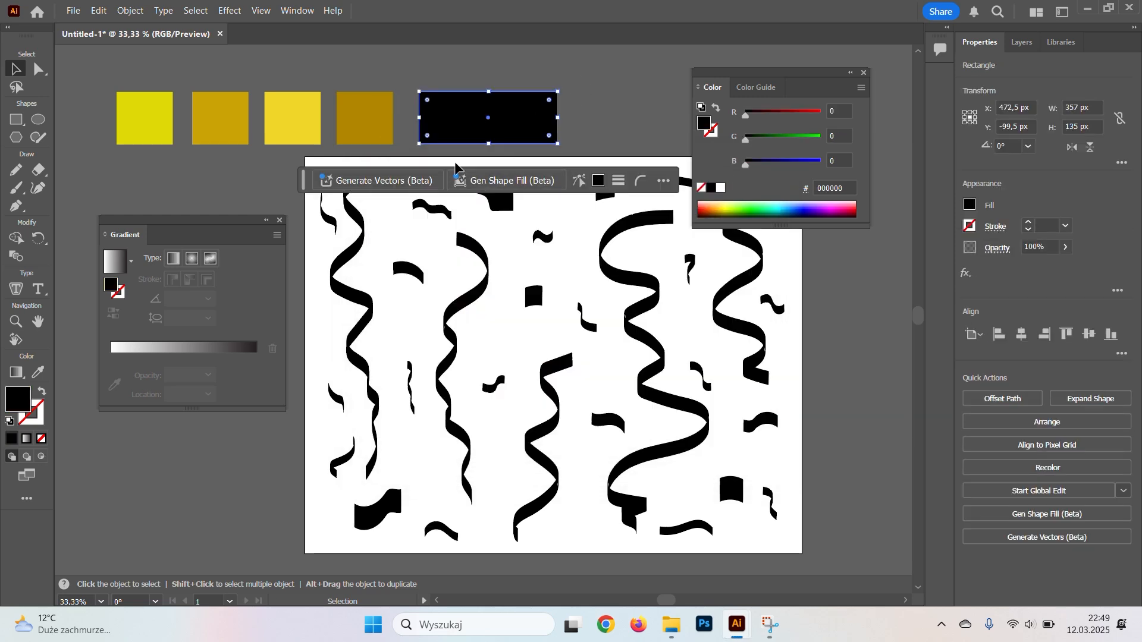
pyautogui.moveTo(573, 102); pyautogui.dragTo(596, 102)
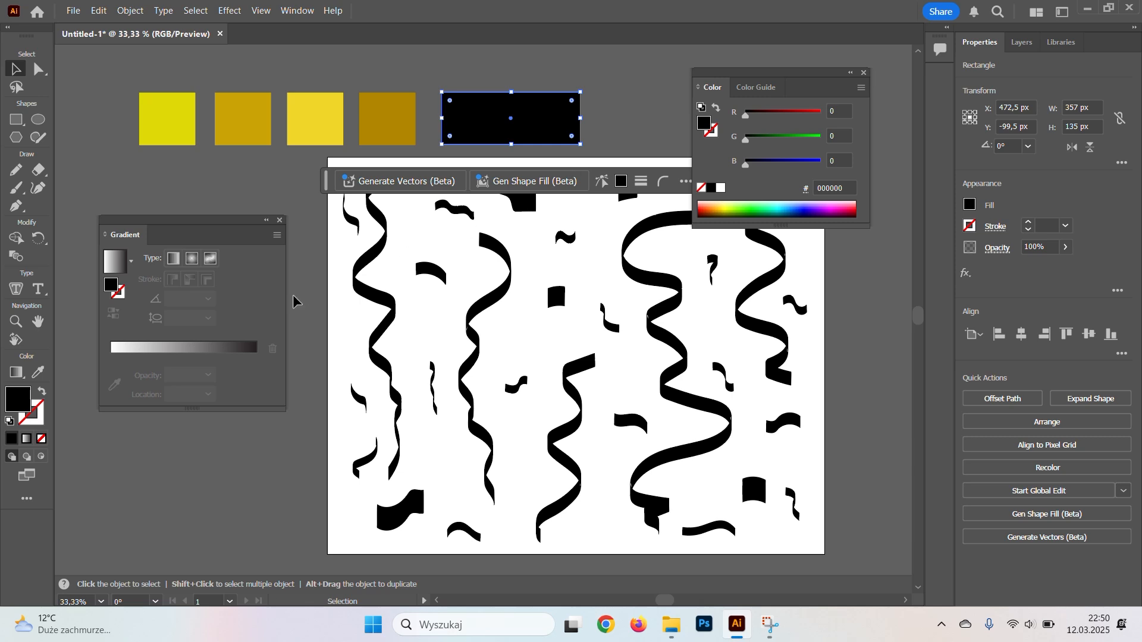
pyautogui.click(197, 346)
pyautogui.click(114, 403)
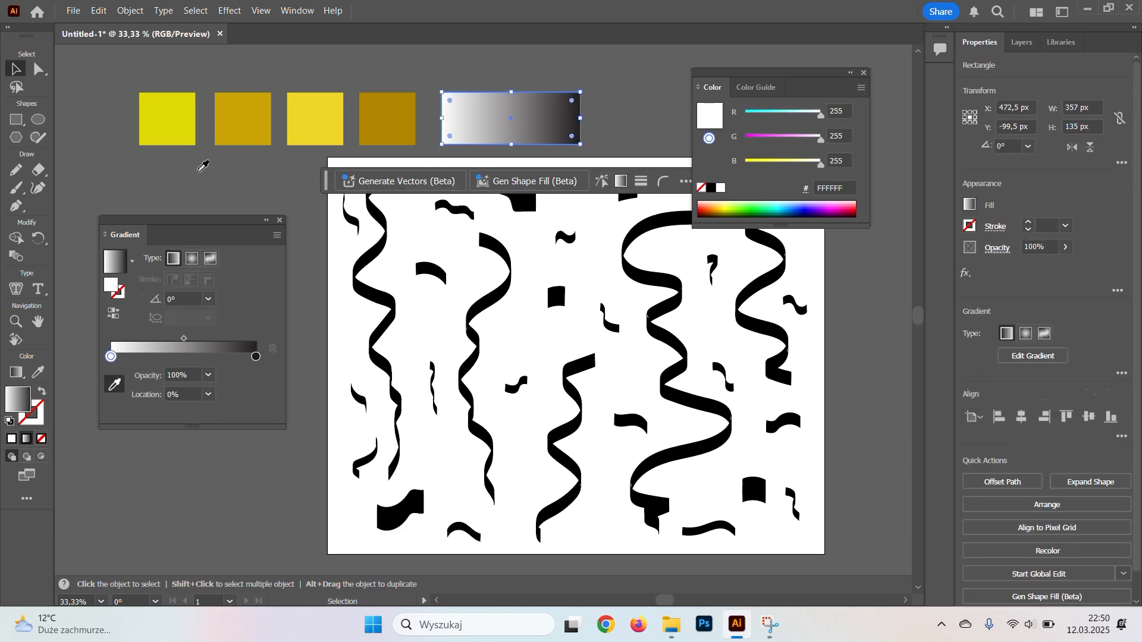
pyautogui.click(167, 119)
# Add two middle gradient stops sampled from the second and third swatches, and colour the end stop from the fourth swatch.
pyautogui.click(146, 359)
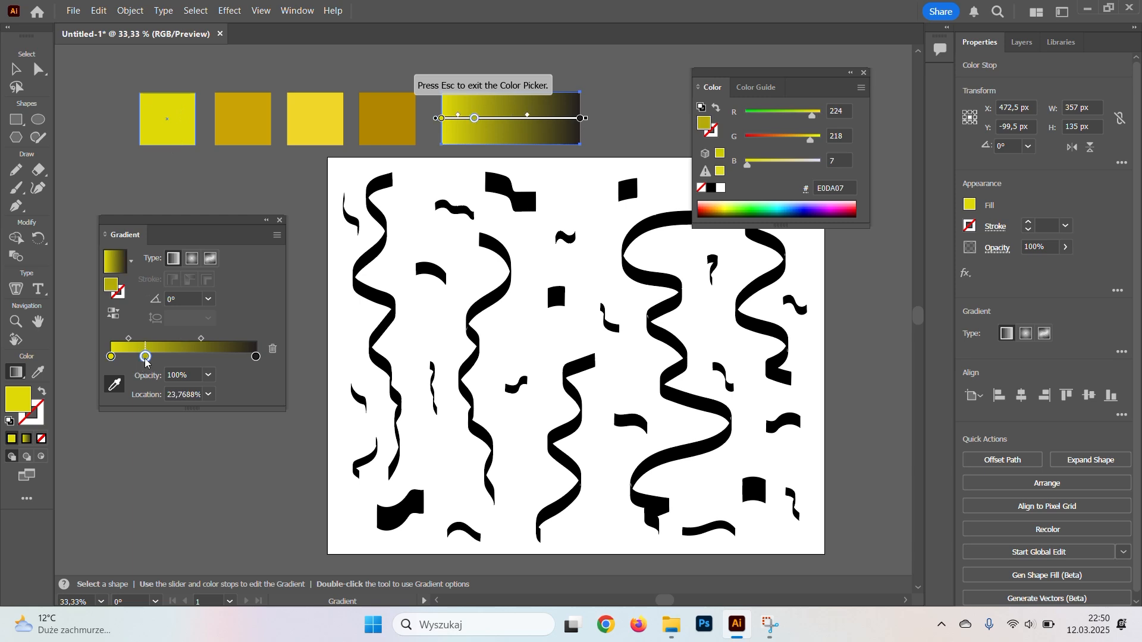
pyautogui.click(257, 119)
pyautogui.click(202, 359)
pyautogui.click(297, 121)
pyautogui.click(255, 356)
pyautogui.click(392, 119)
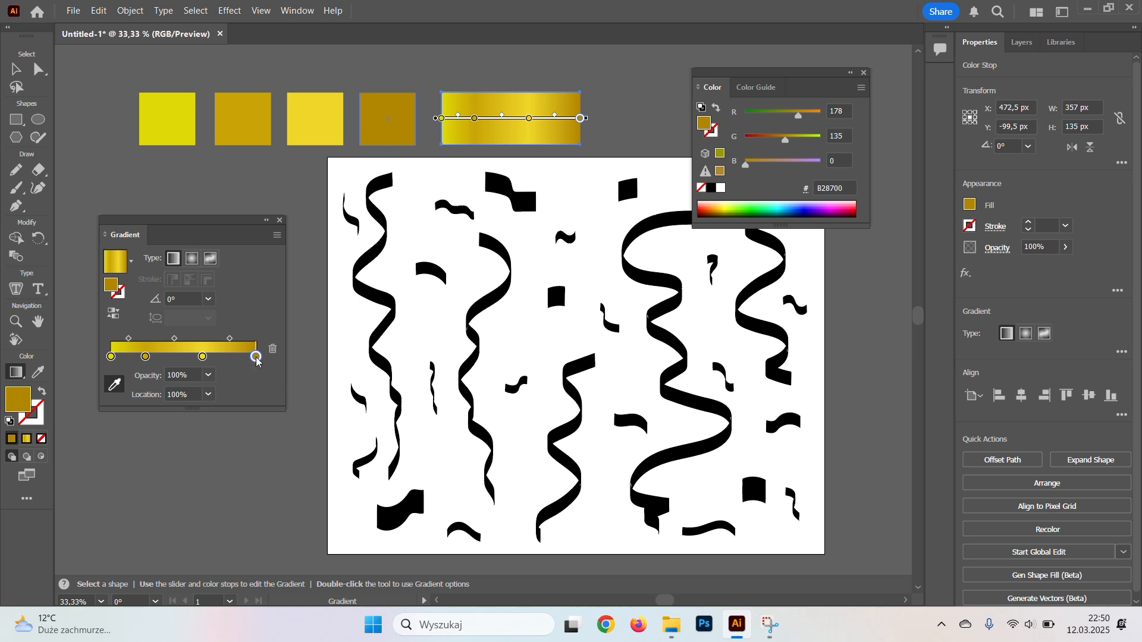
pyautogui.press('v')
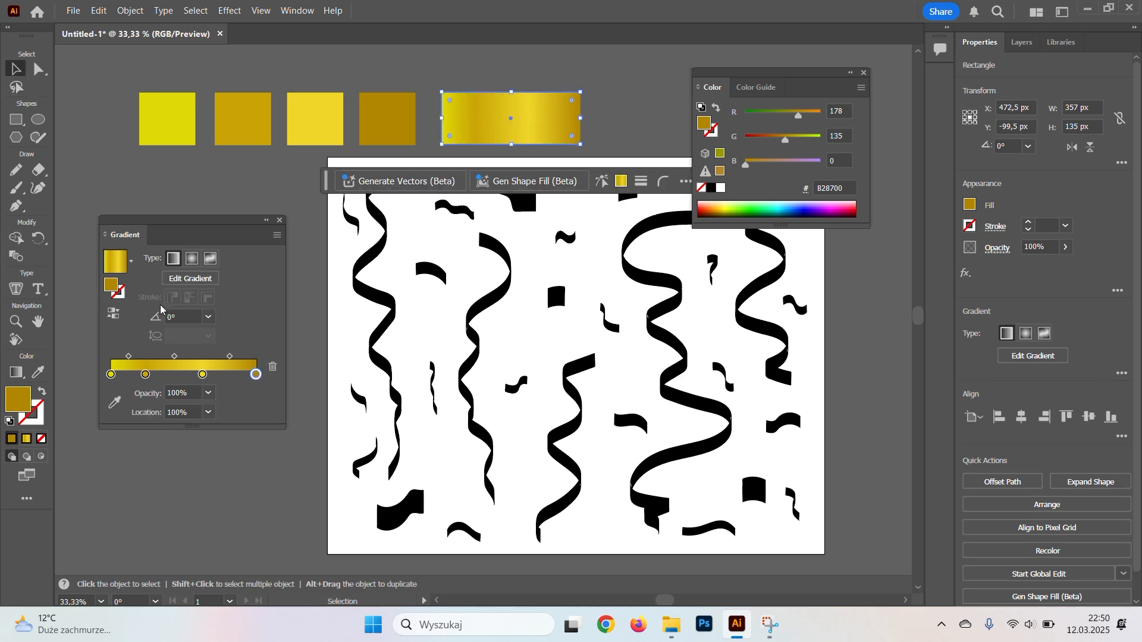
# Space the two middle gradient stops more evenly, the third at about 67.6%, and close the Color settings.
pyautogui.moveTo(147, 375); pyautogui.dragTo(209, 374)
pyautogui.click(320, 346)
pyautogui.moveTo(323, 308); pyautogui.dragTo(301, 323)
pyautogui.click(865, 73)
# Convert all ribbon and confetti strokes on the artboard to outlines with Outline Stroke and fill them with the gold gradient.
pyautogui.scroll(-2, 741, 247)
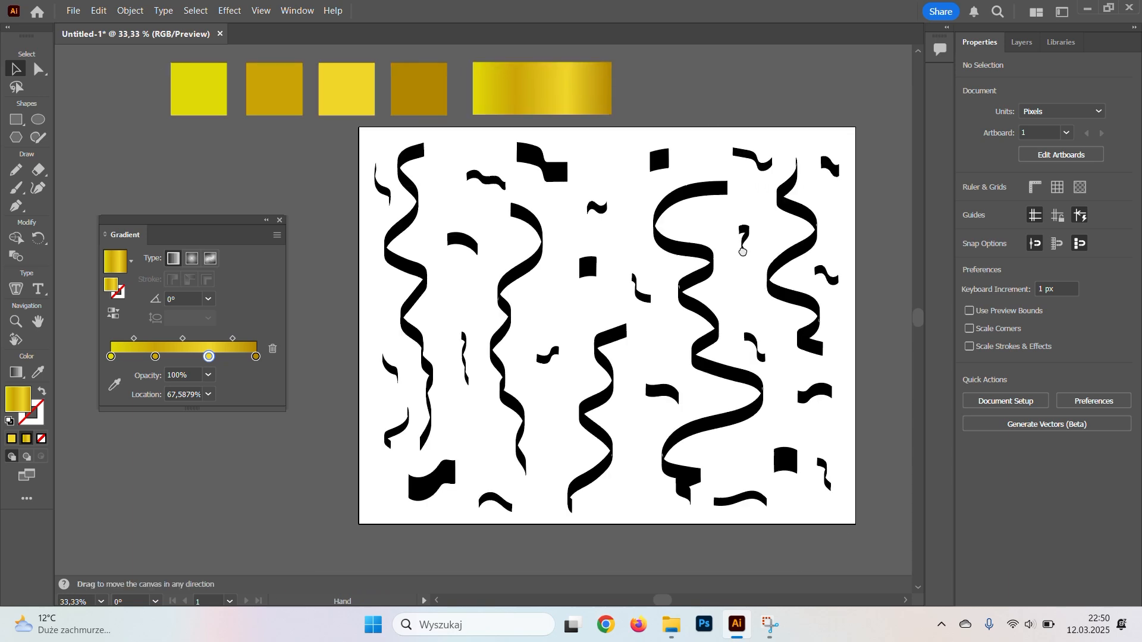
pyautogui.moveTo(632, 472); pyautogui.dragTo(837, 525)
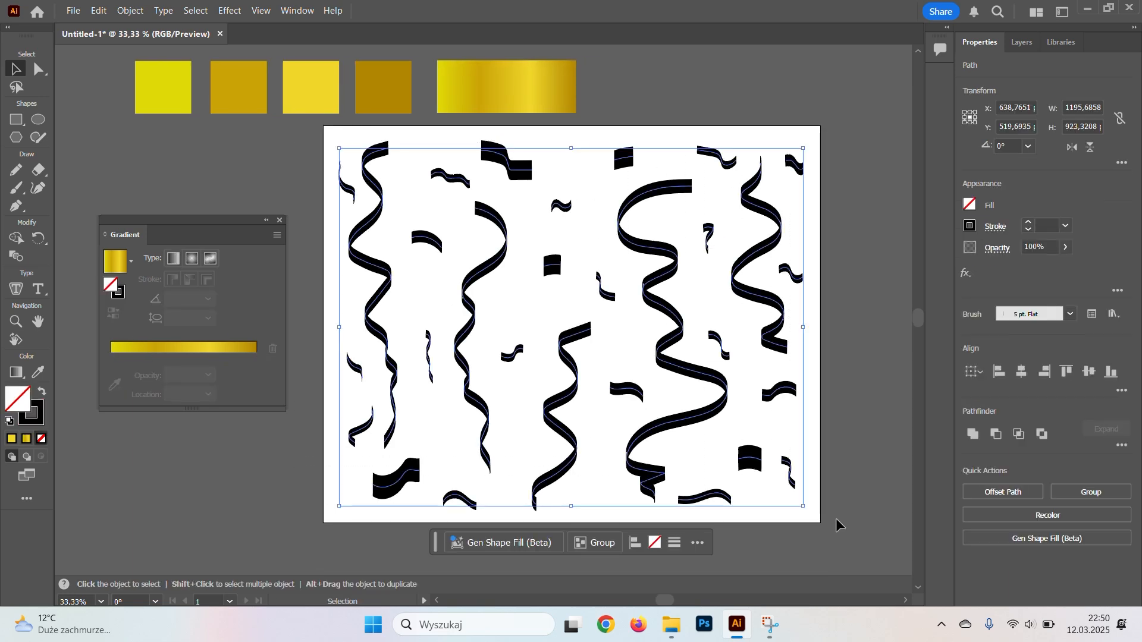
pyautogui.click(129, 11)
pyautogui.moveTo(178, 414)
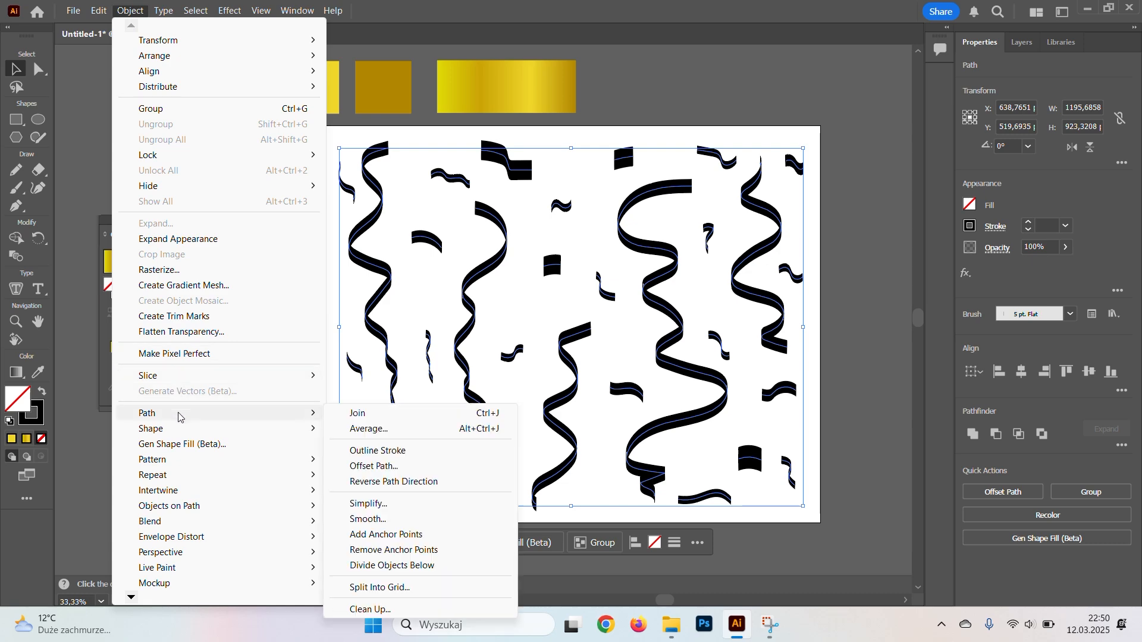
pyautogui.click(396, 457)
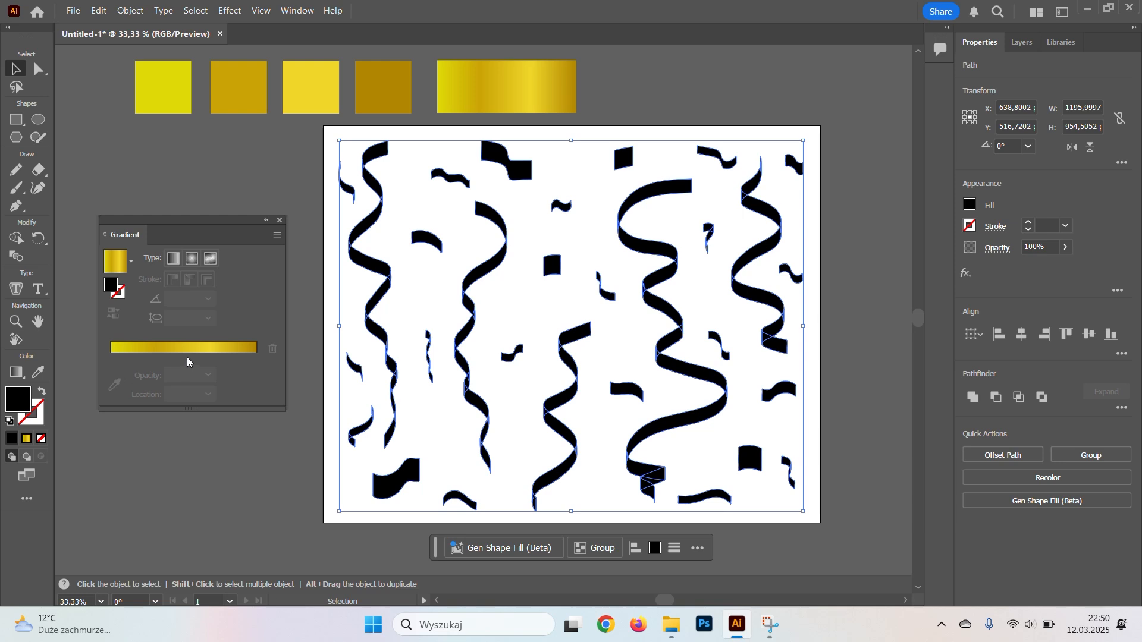
pyautogui.click(206, 355)
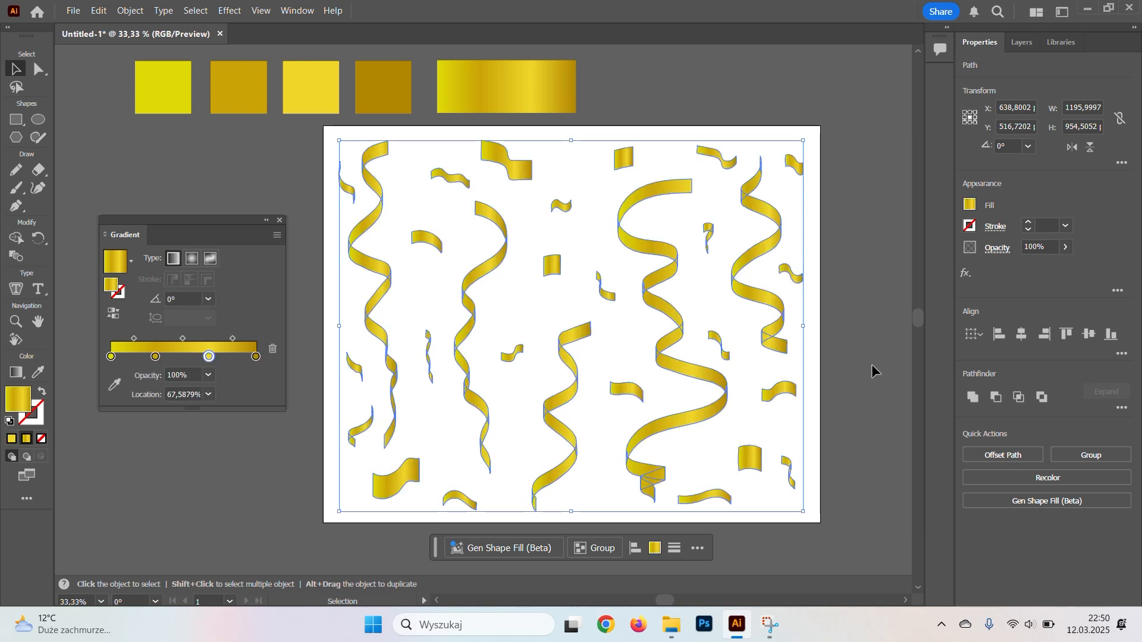
pyautogui.click(830, 357)
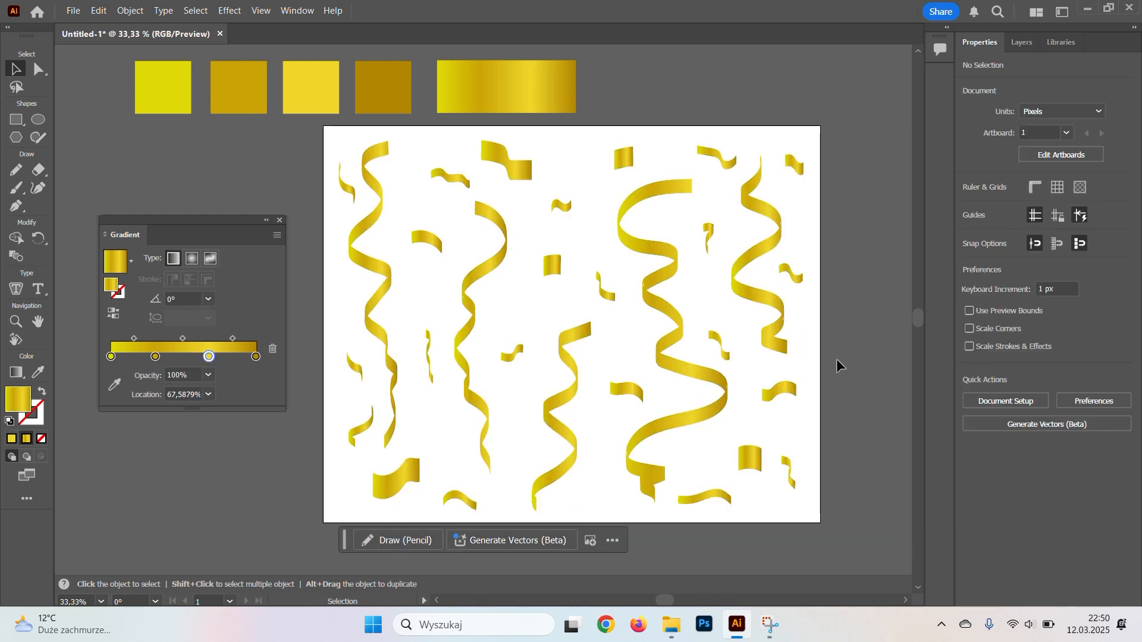
# Delete the four swatches and the gradient sample above the artboard, and close the Gradient settings.
pyautogui.moveTo(861, 382); pyautogui.dragTo(895, 389)
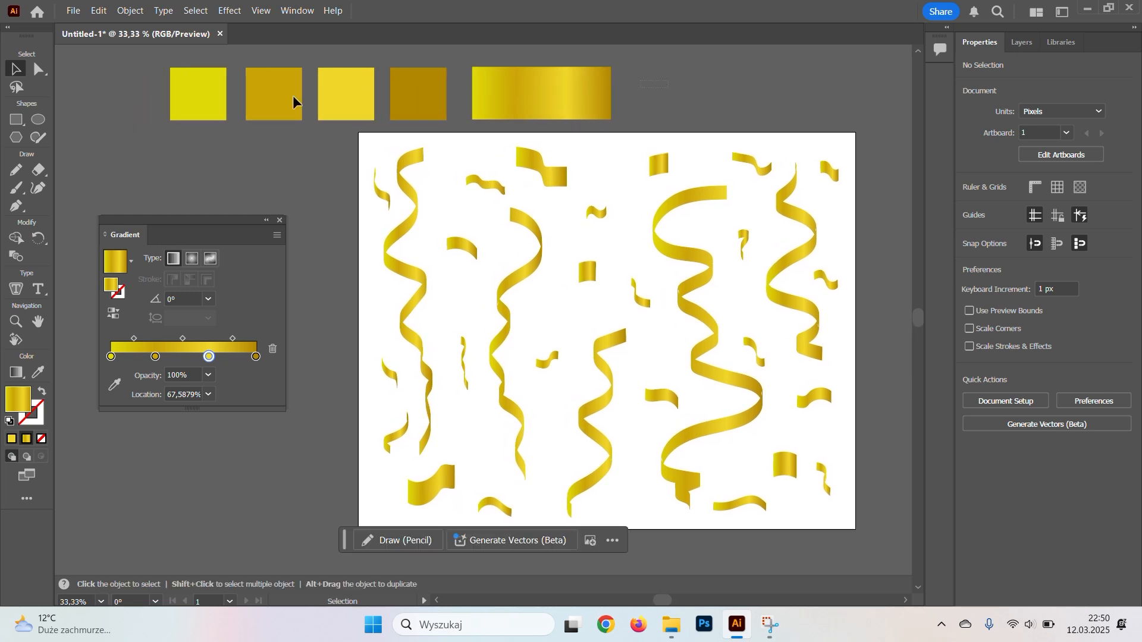
pyautogui.press('Delete')
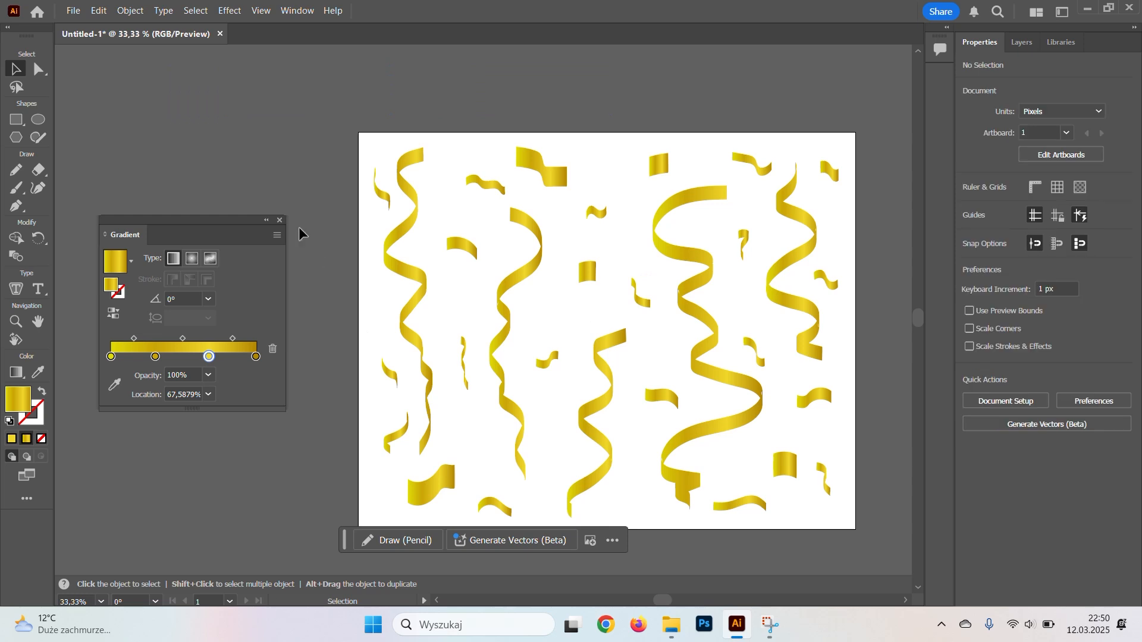
pyautogui.click(280, 223)
# Draw a 1280 × 1024 px rectangle covering the artboard and send it behind the ribbons and confetti.
pyautogui.press('m')
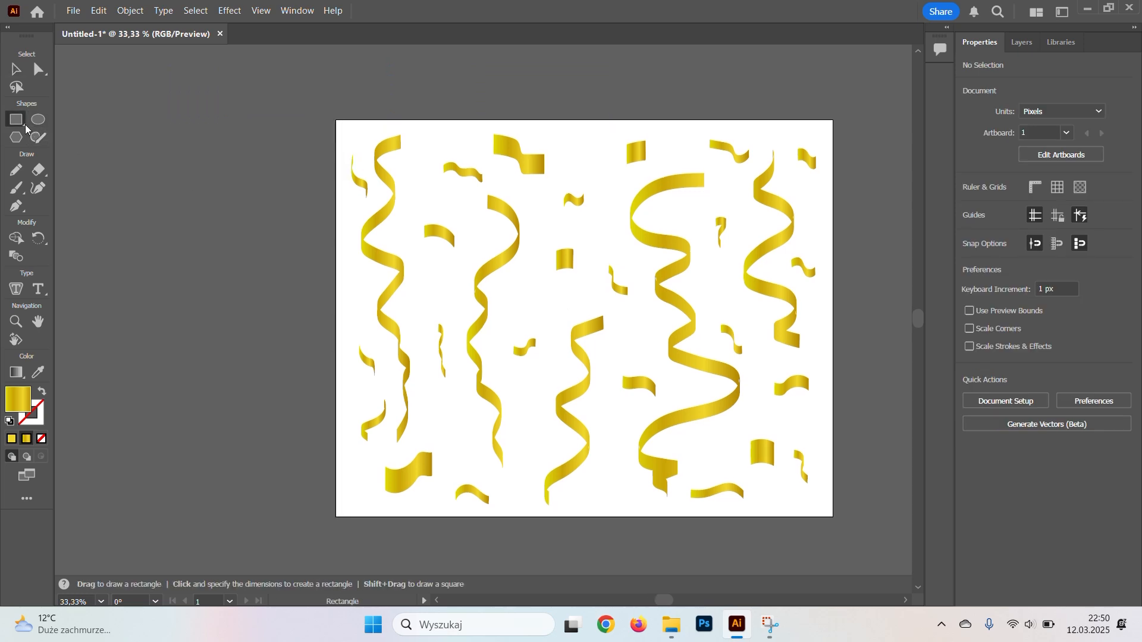
pyautogui.moveTo(337, 124); pyautogui.dragTo(833, 516)
pyautogui.press('v')
pyautogui.hotkey('ctrl', 'shift', '[')
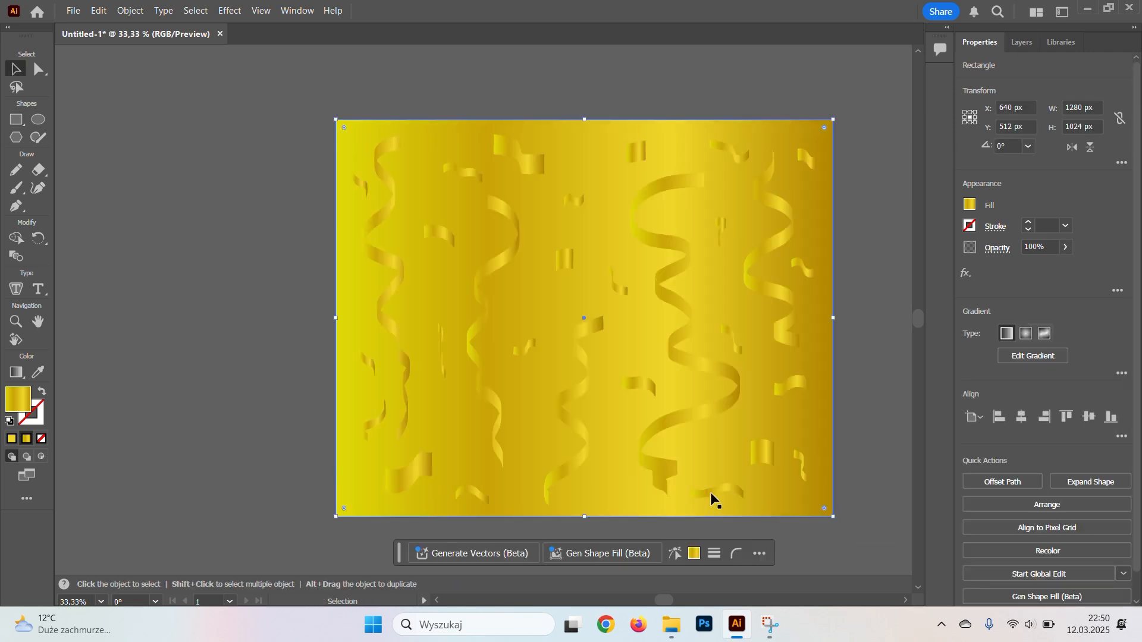
pyautogui.click(269, 283)
# Draw a rectangle about 140 × 133 px in the empty space beside the artboard and fill it with dark navy, 090E1E.
pyautogui.click(15, 119)
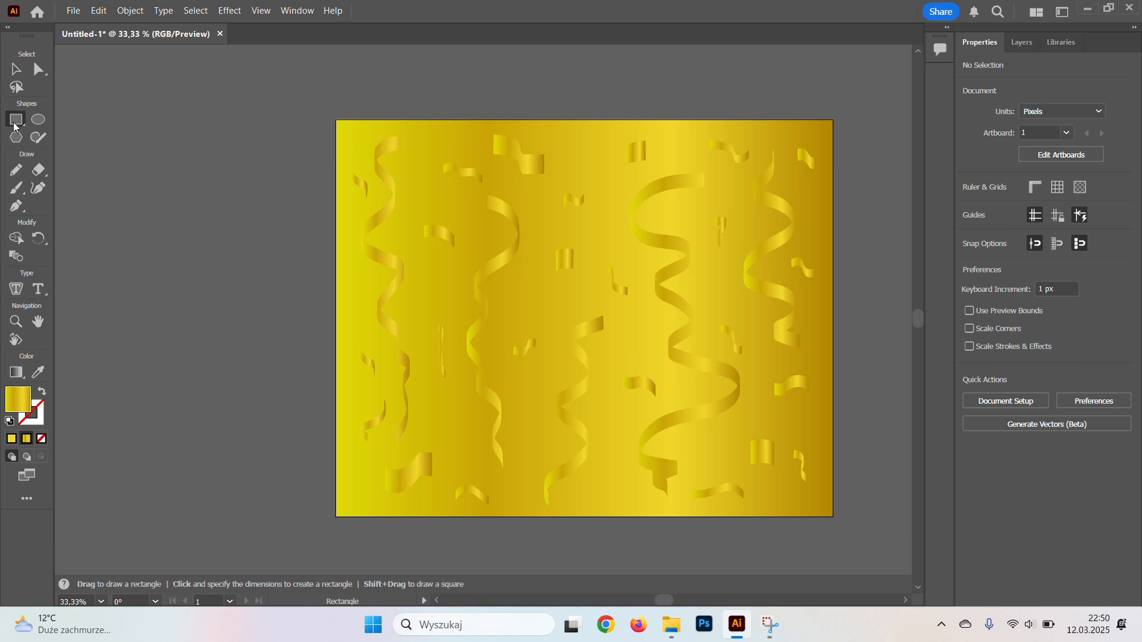
pyautogui.moveTo(140, 201); pyautogui.dragTo(194, 252)
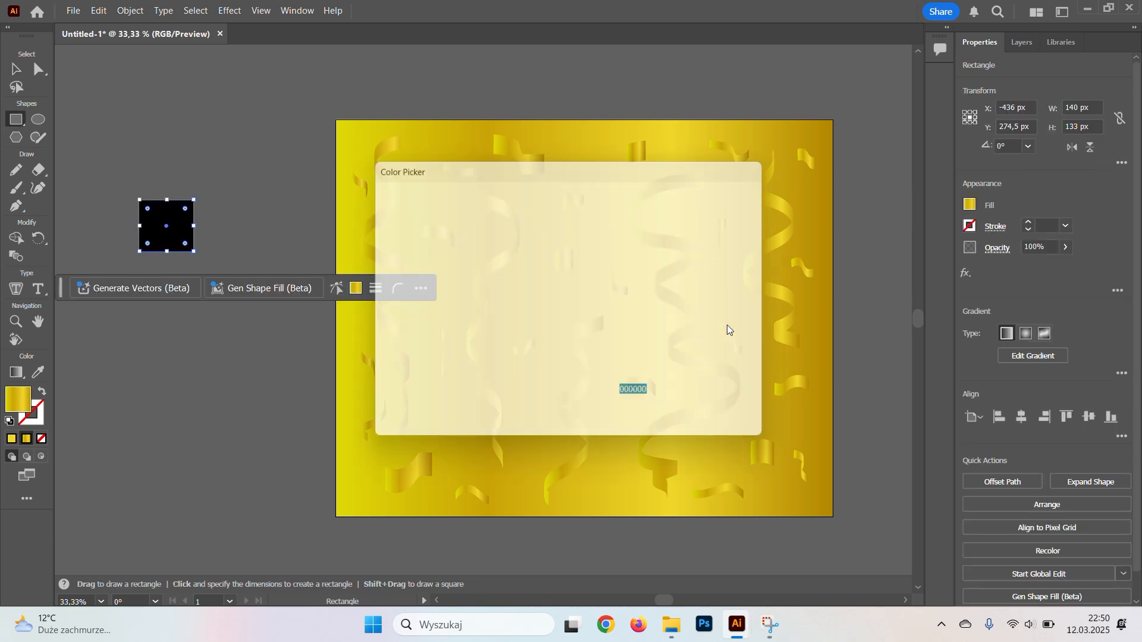
pyautogui.moveTo(545, 300); pyautogui.dragTo(593, 282)
pyautogui.moveTo(541, 354); pyautogui.dragTo(531, 370)
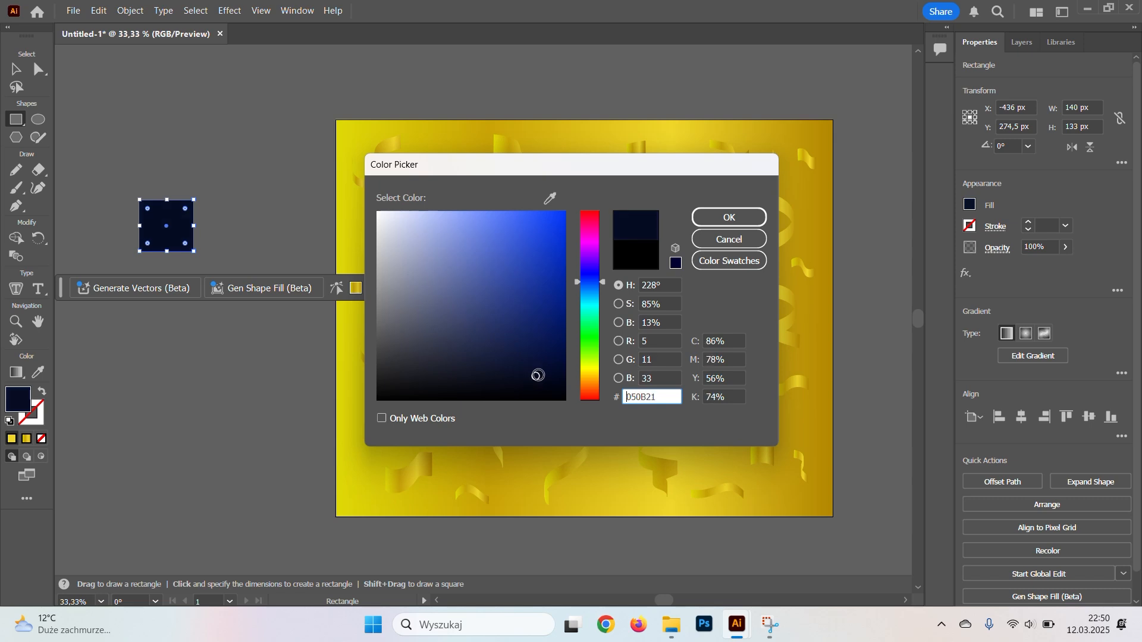
pyautogui.moveTo(512, 379); pyautogui.dragTo(509, 378)
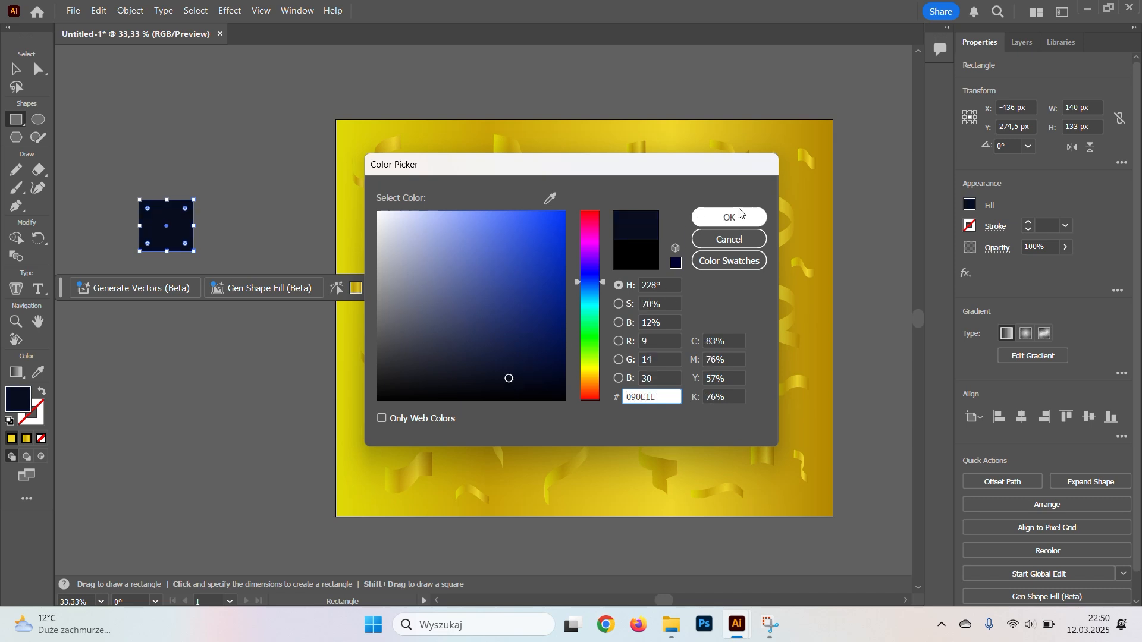
pyautogui.click(740, 217)
# Duplicate the dark navy swatch below itself and fill the copy with a lighter navy blue, about 121F3F.
pyautogui.press('v')
pyautogui.moveTo(160, 230); pyautogui.dragTo(162, 312)
pyautogui.doubleClick(17, 399)
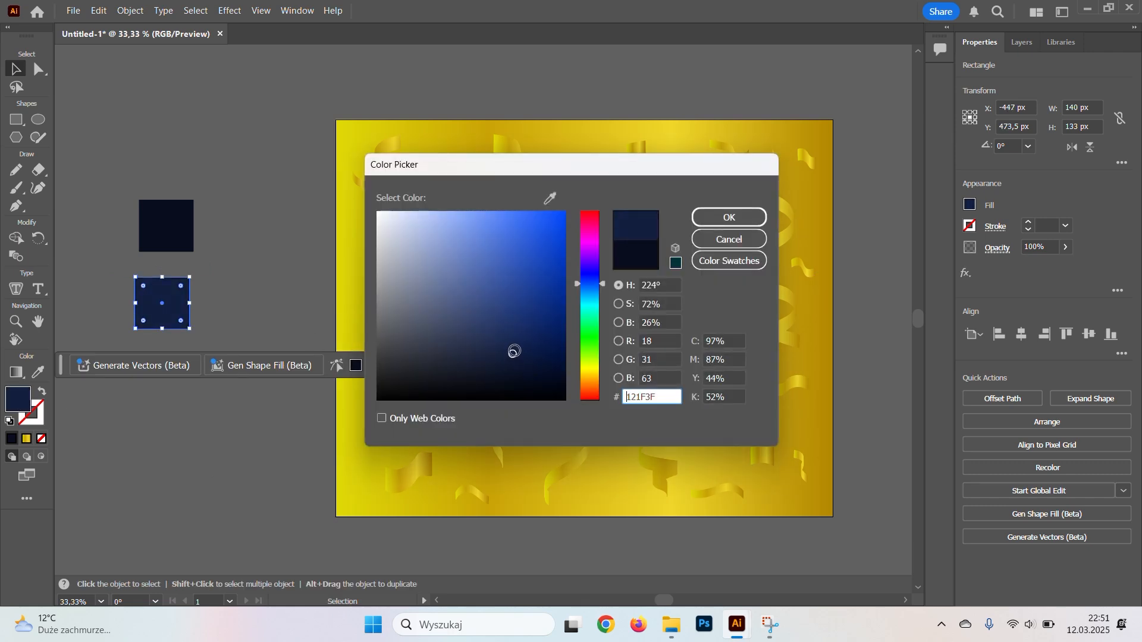
pyautogui.click(729, 217)
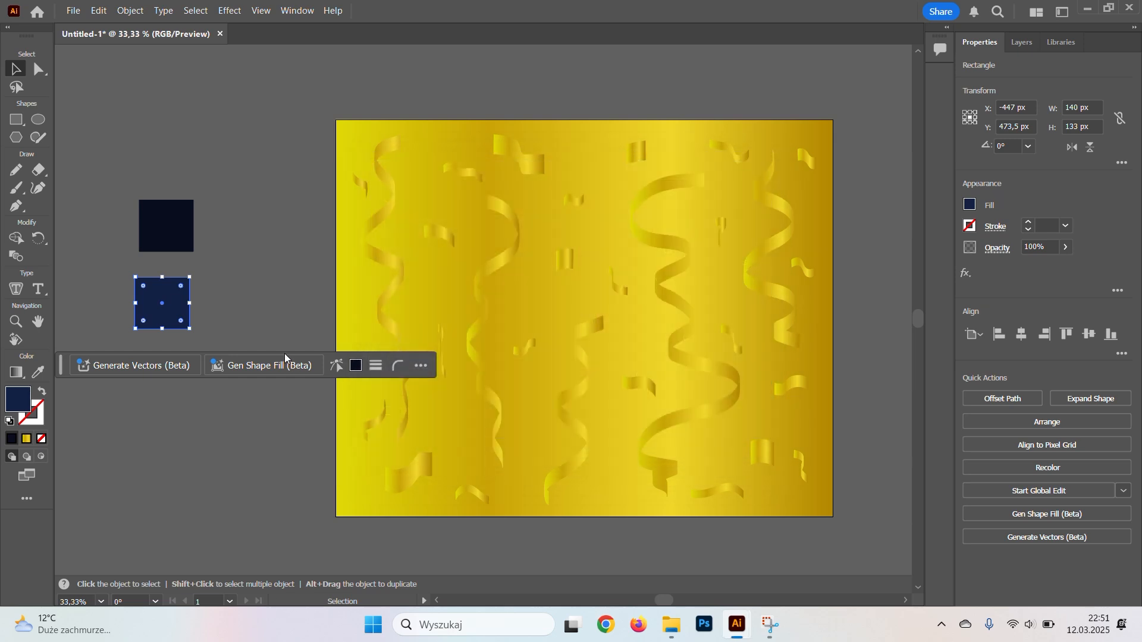
# Select the background rectangle and display the Gradient settings below the two navy swatches, leaving both uncovered.
pyautogui.click(421, 410)
pyautogui.click(399, 368)
pyautogui.click(297, 10)
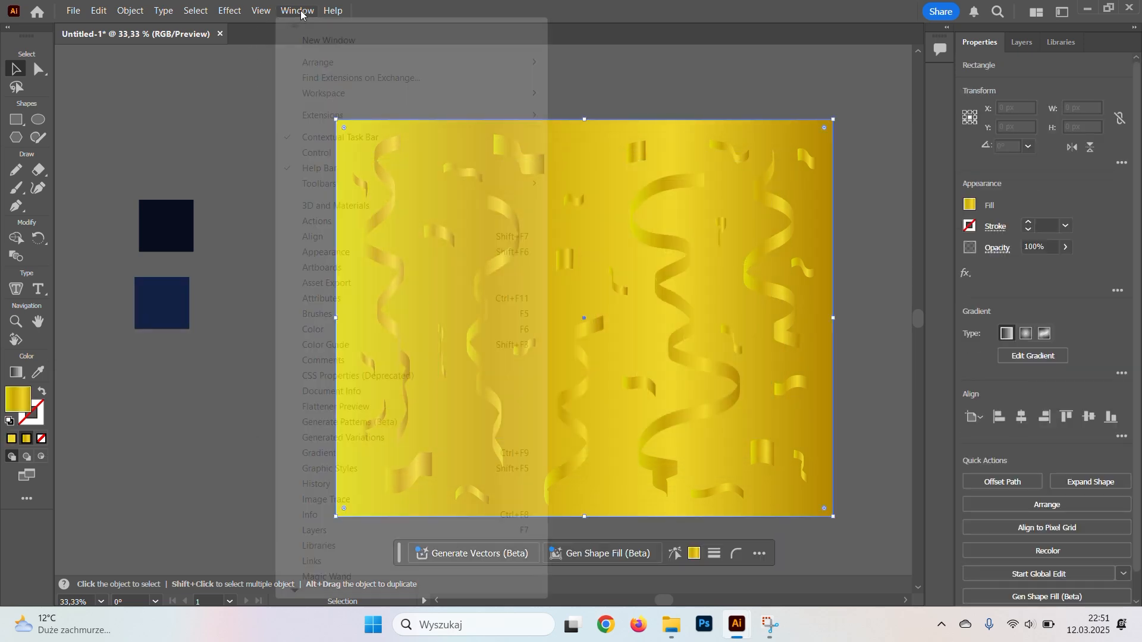
pyautogui.click(342, 453)
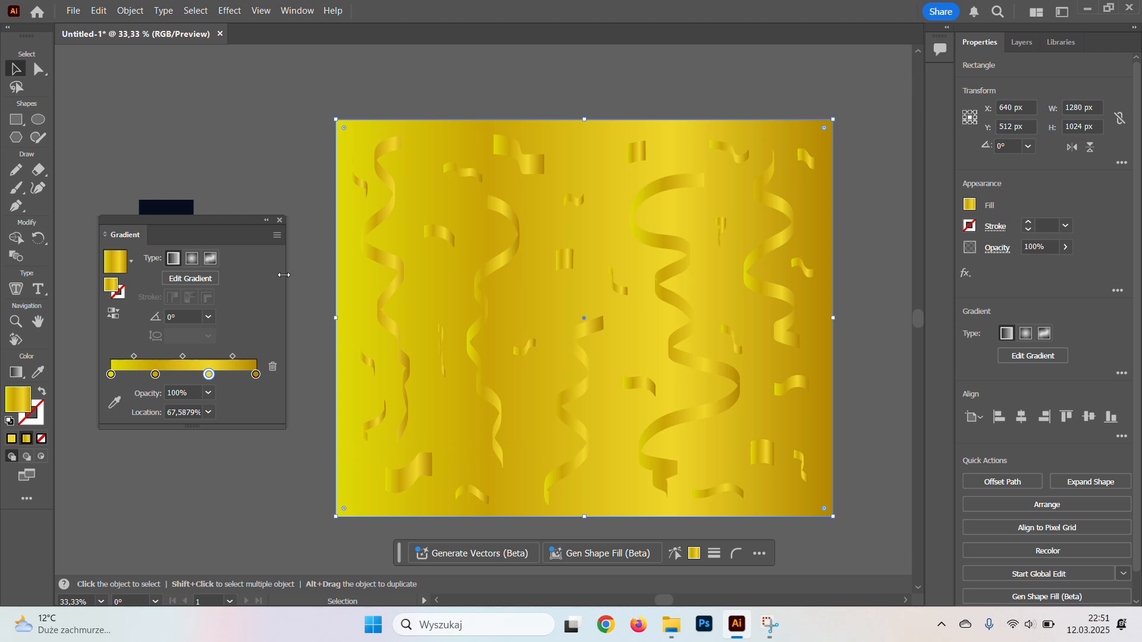
pyautogui.moveTo(220, 224); pyautogui.dragTo(227, 351)
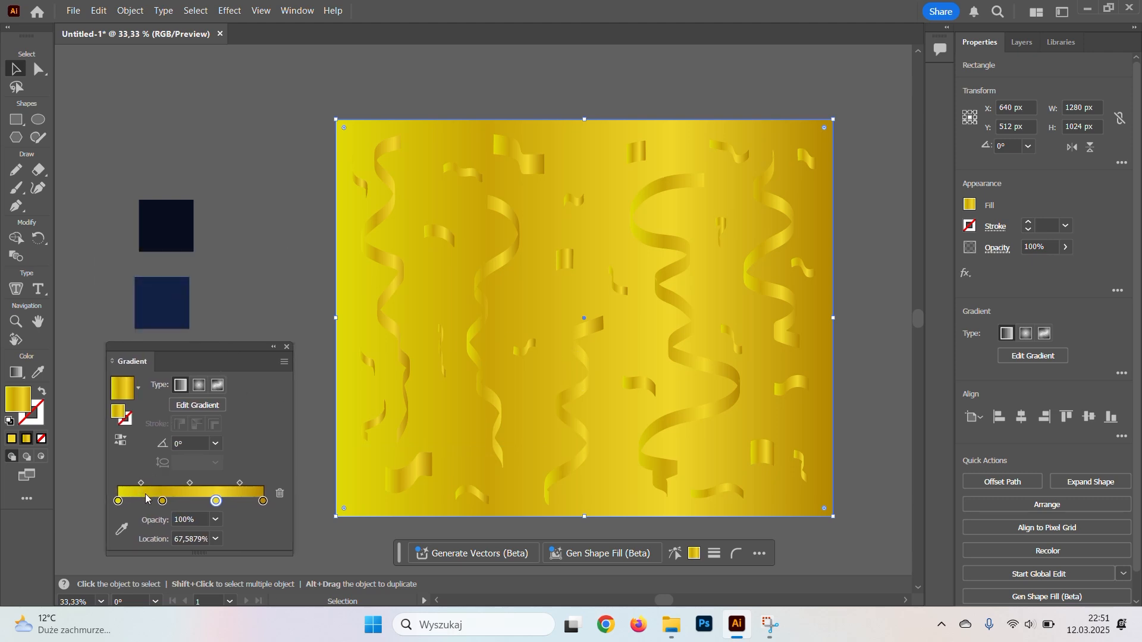
# Remove both middle colour stops from the background gradient, keeping only the first and last stops.
pyautogui.moveTo(162, 501); pyautogui.dragTo(164, 522)
pyautogui.hotkey('ctrl', 'z')
pyautogui.moveTo(162, 501); pyautogui.dragTo(218, 523)
# Colour the background gradient's first stop from the dark navy swatch and its last stop from the lighter navy swatch.
pyautogui.click(118, 501)
pyautogui.click(122, 529)
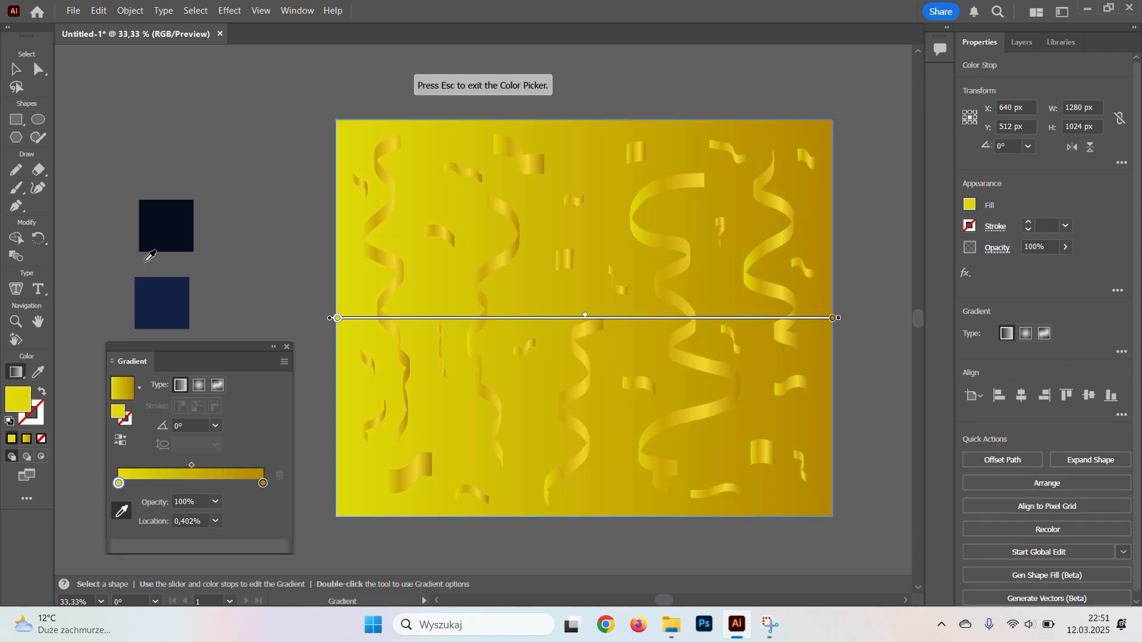
pyautogui.click(166, 225)
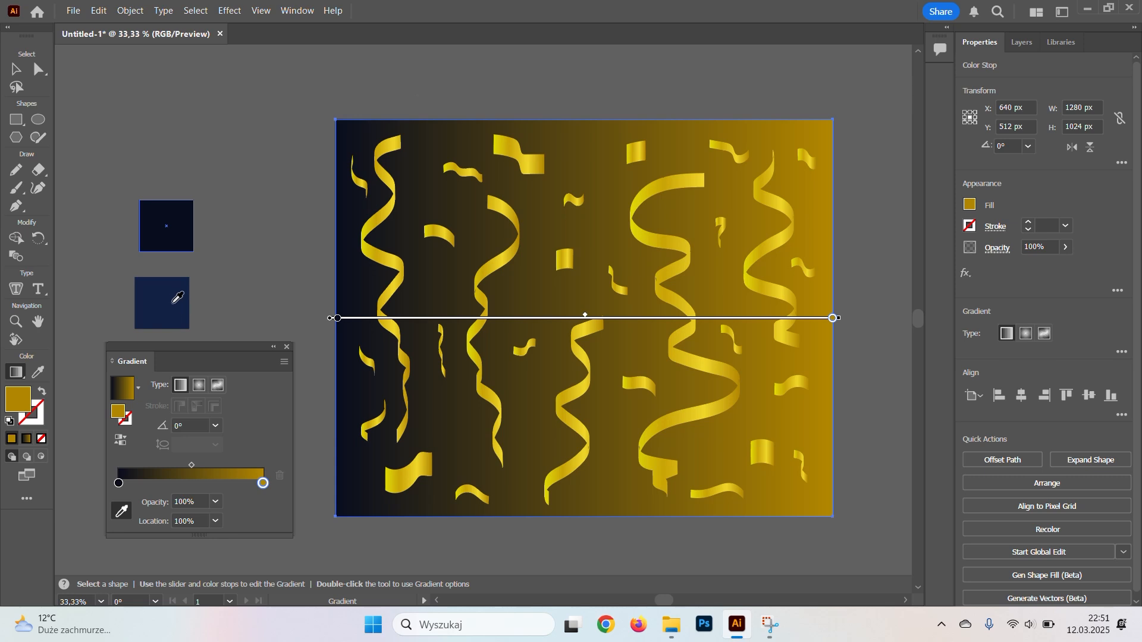
pyautogui.click(168, 301)
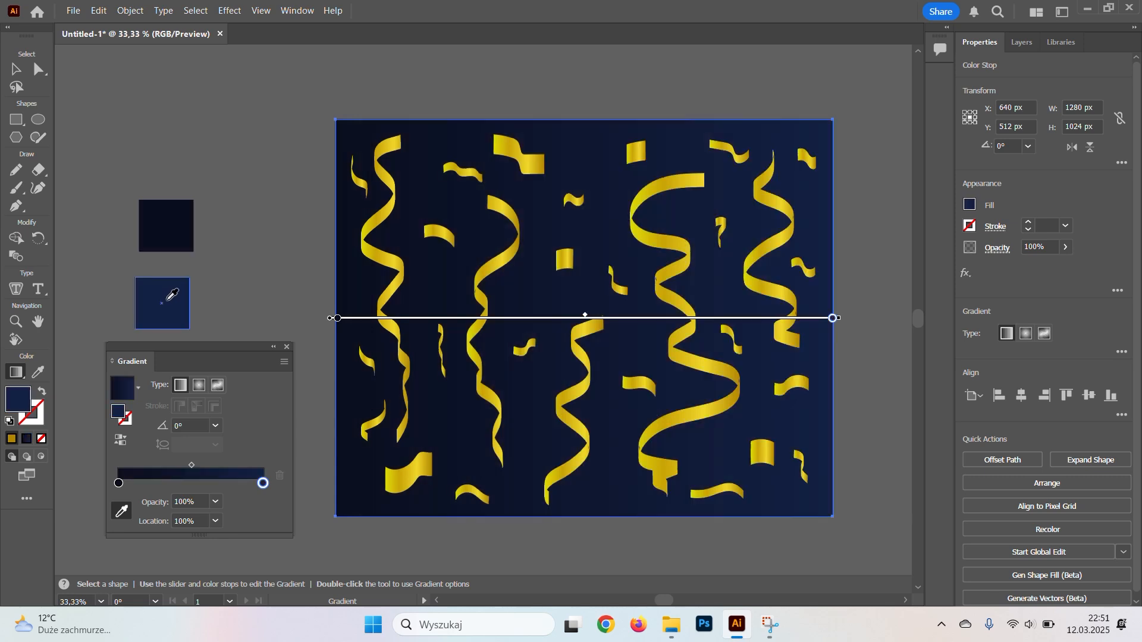
# Make the background gradient radial, with lighter navy at the centre and darker navy outside, and flatten its ellipse to about 86% aspect ratio.
pyautogui.click(199, 386)
pyautogui.moveTo(177, 483); pyautogui.dragTo(263, 482)
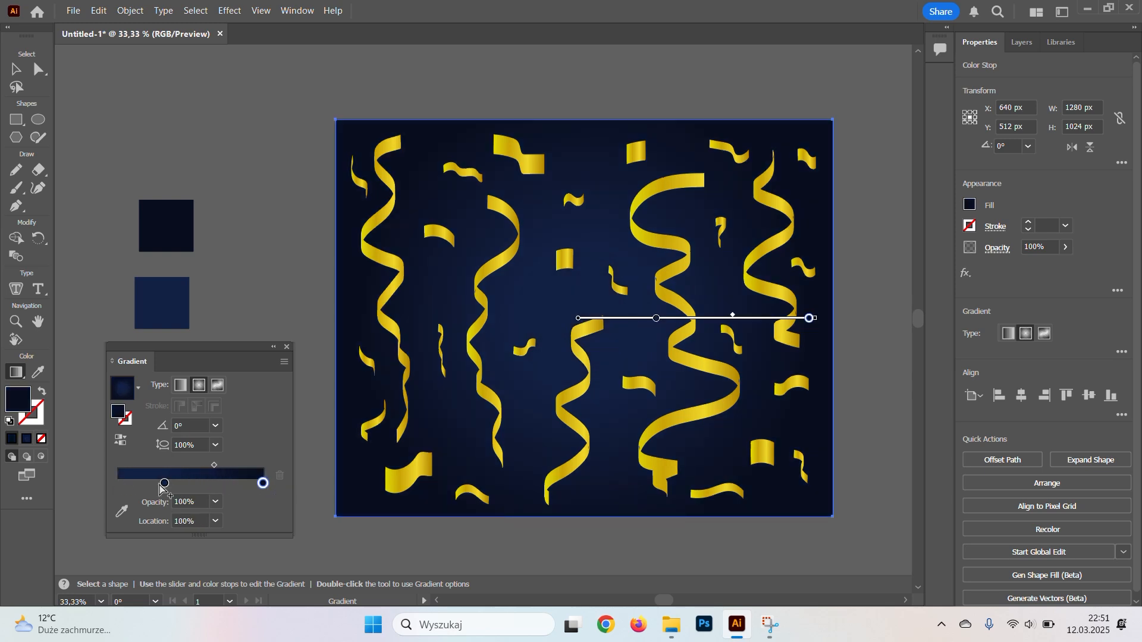
pyautogui.moveTo(119, 487); pyautogui.dragTo(116, 484)
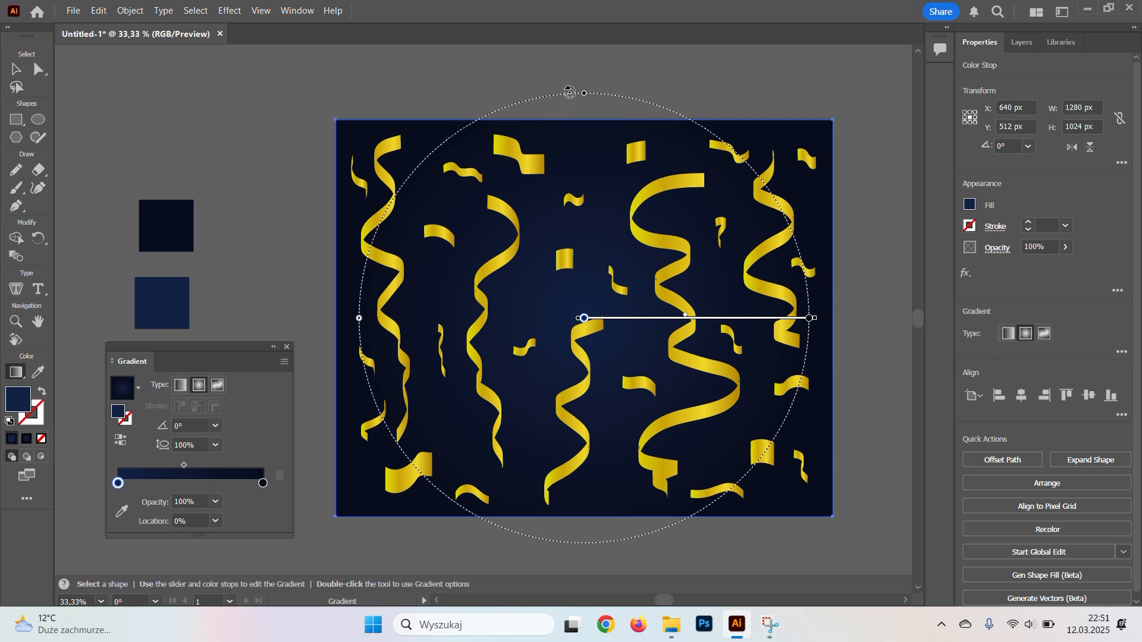
pyautogui.moveTo(585, 94); pyautogui.dragTo(583, 123)
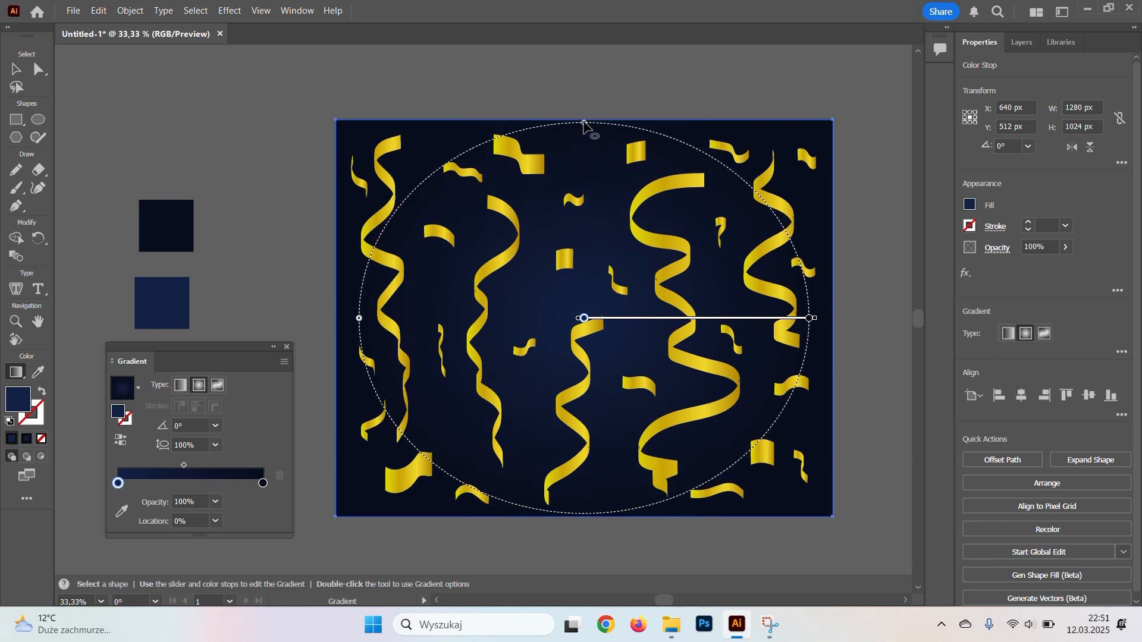
pyautogui.press('v')
pyautogui.click(285, 210)
# Darken the background gradient's centre stop to 13213C by lowering its blue value to 60.
pyautogui.moveTo(278, 267); pyautogui.dragTo(265, 253)
pyautogui.click(546, 288)
pyautogui.click(117, 501)
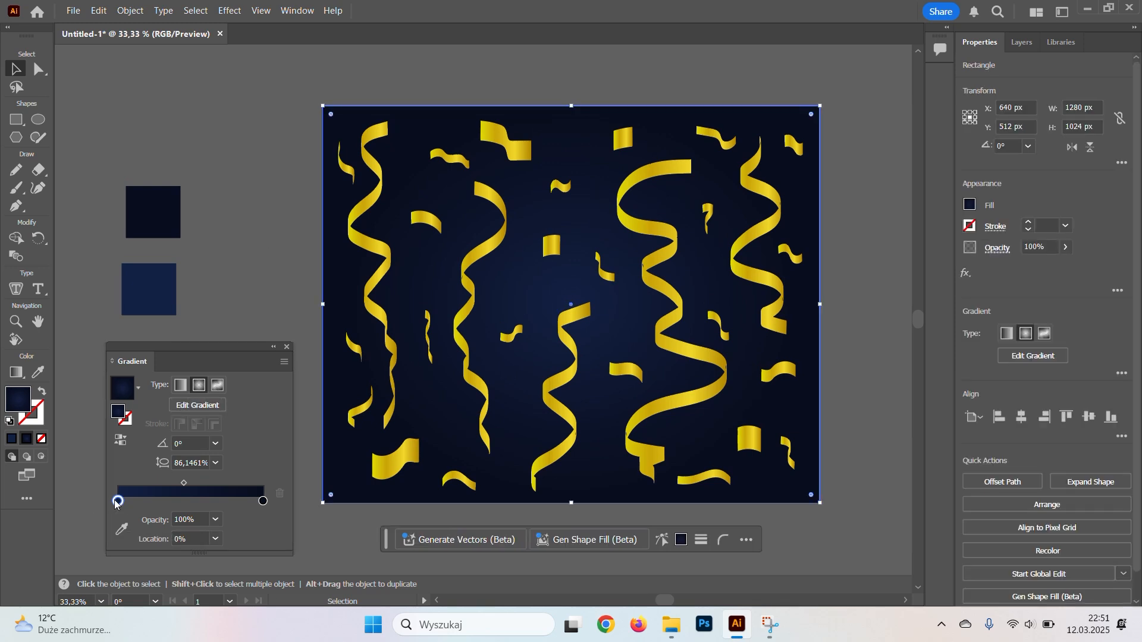
pyautogui.moveTo(120, 504); pyautogui.dragTo(117, 501)
pyautogui.doubleClick(117, 501)
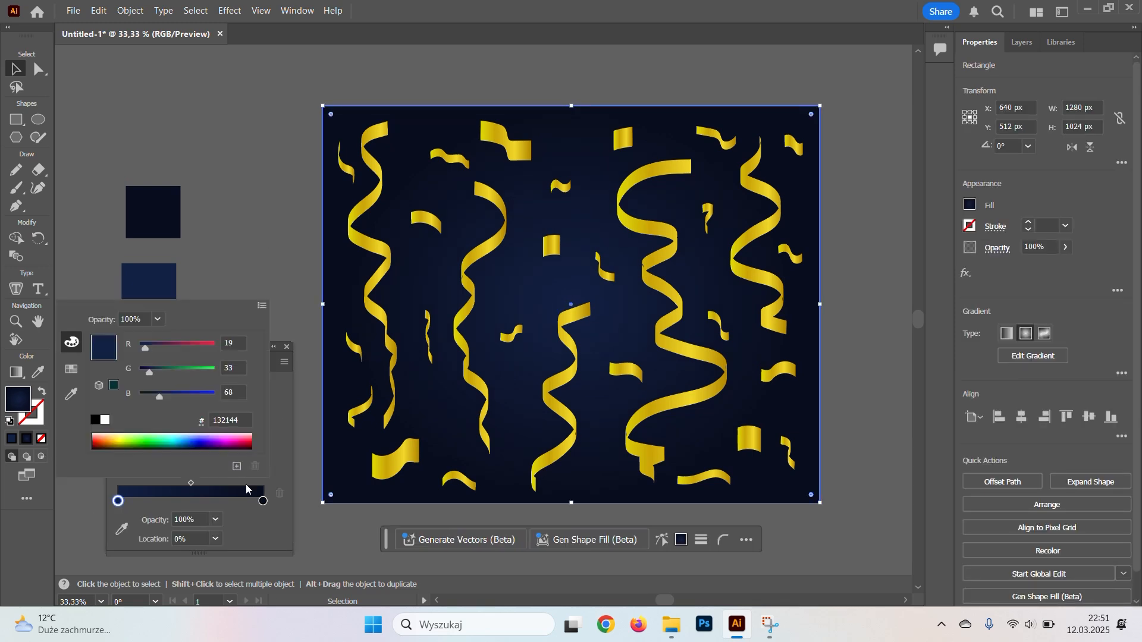
pyautogui.moveTo(158, 397); pyautogui.dragTo(155, 398)
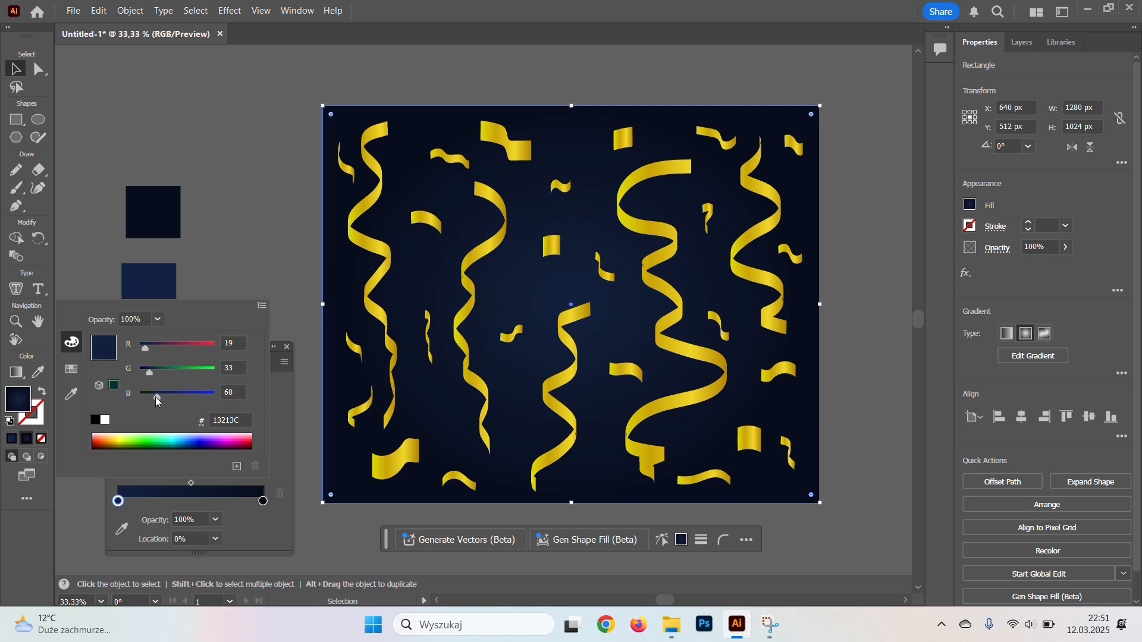
pyautogui.click(248, 245)
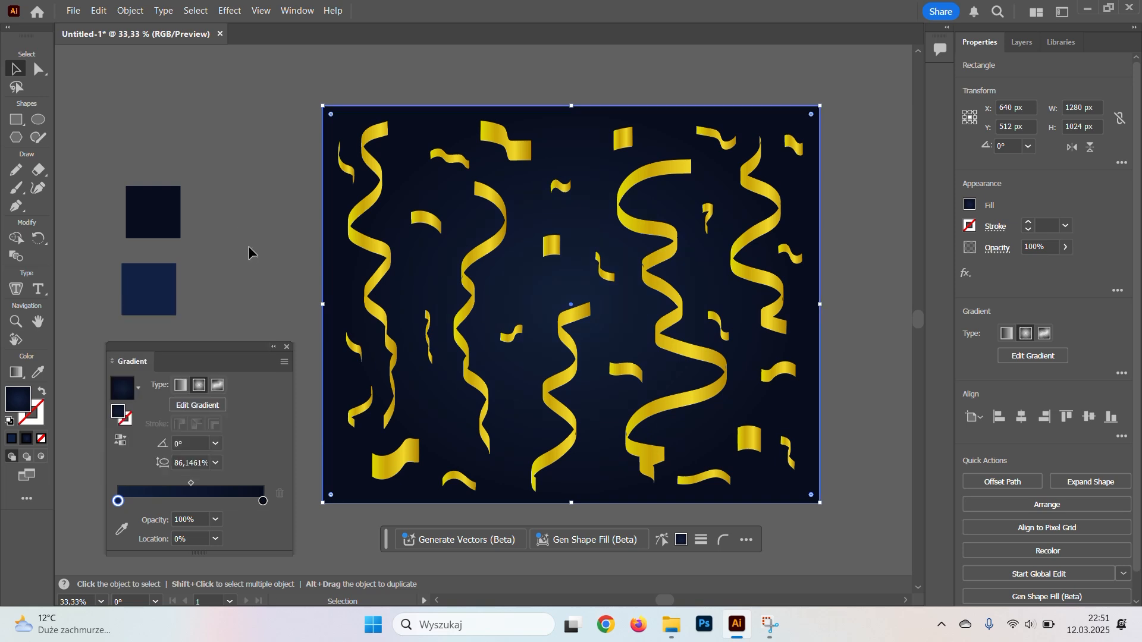
pyautogui.click(249, 247)
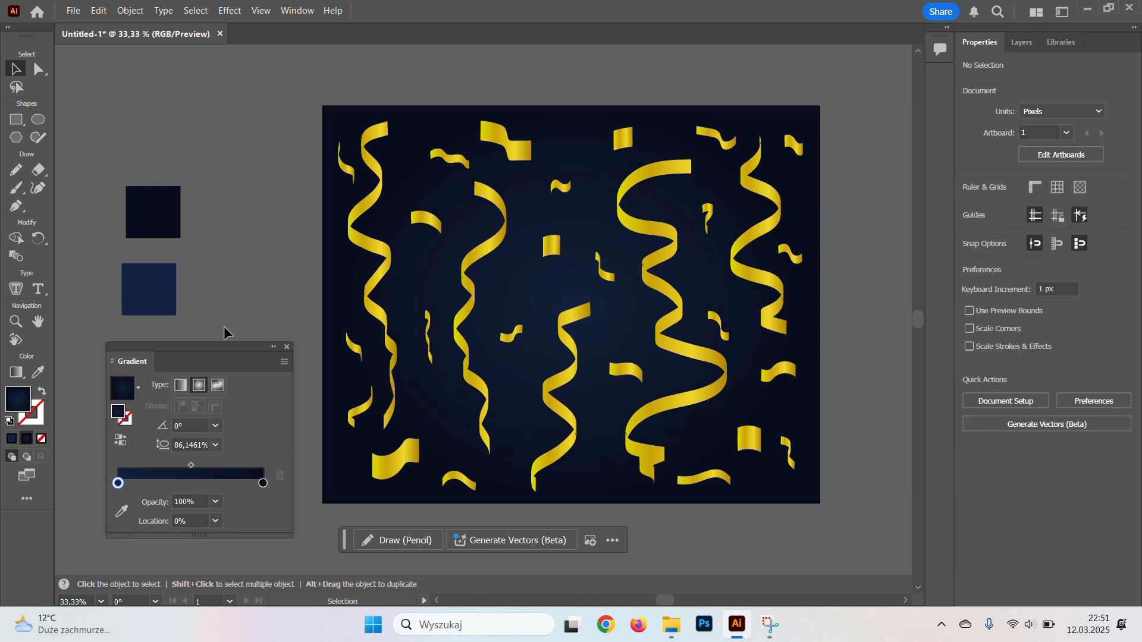
# Close the Gradient settings and delete both navy swatches beside the artboard.
pyautogui.click(287, 346)
pyautogui.moveTo(134, 212); pyautogui.dragTo(134, 212)
pyautogui.press('Delete')
# Examine the gold ribbons and confetti against the navy background up close and as a whole.
pyautogui.press('space')
pyautogui.moveTo(244, 288); pyautogui.dragTo(180, 289)
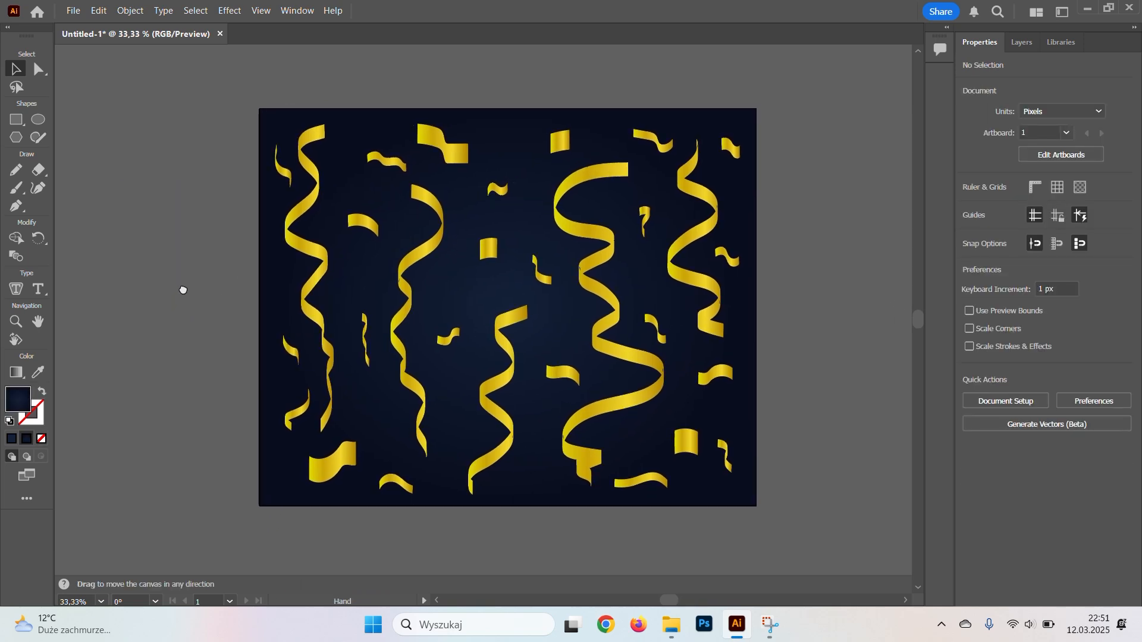
pyautogui.hotkey('ctrl', '+')
pyautogui.press('space')
pyautogui.moveTo(186, 294); pyautogui.dragTo(163, 366)
pyautogui.press('space')
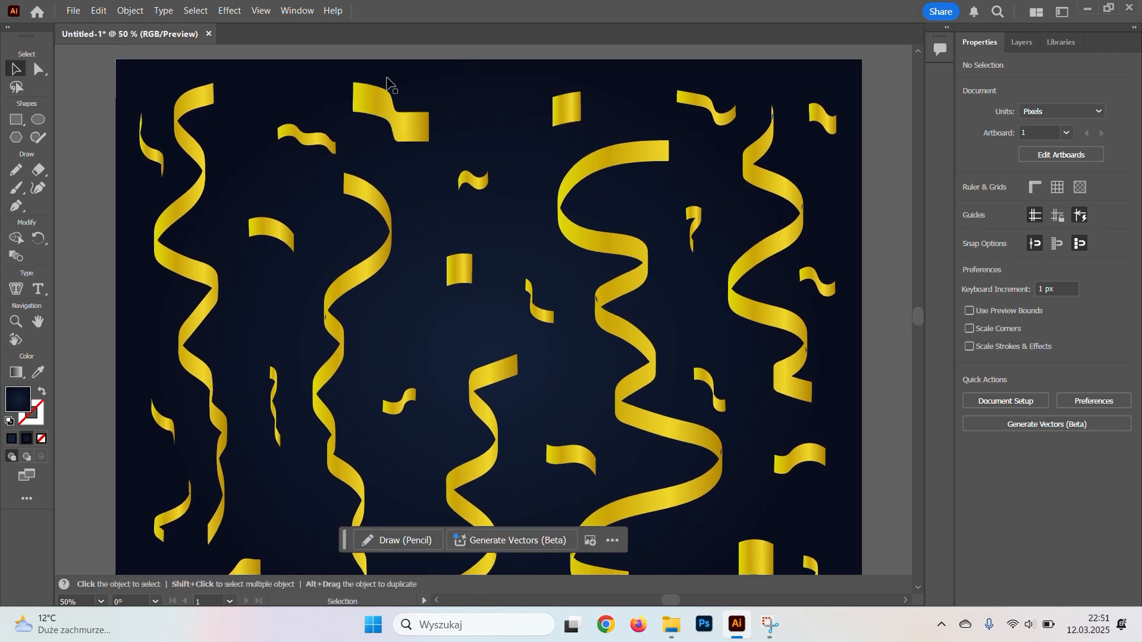
pyautogui.hotkey('ctrl', '-')
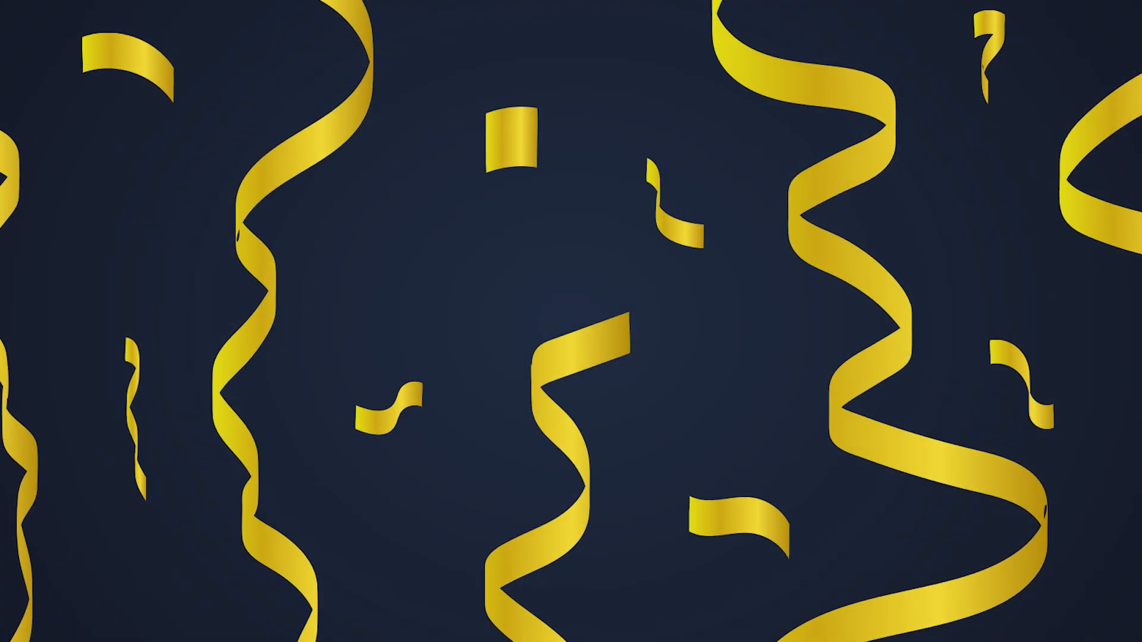